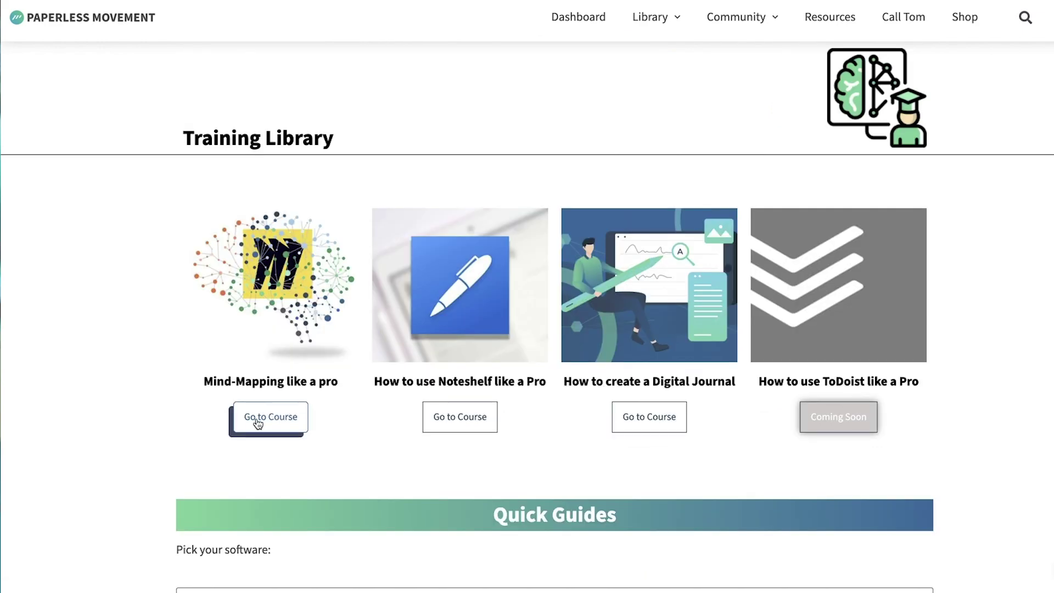
Step: Open the Mind-Mapping like a pro course and look through its lesson page
click(266, 423)
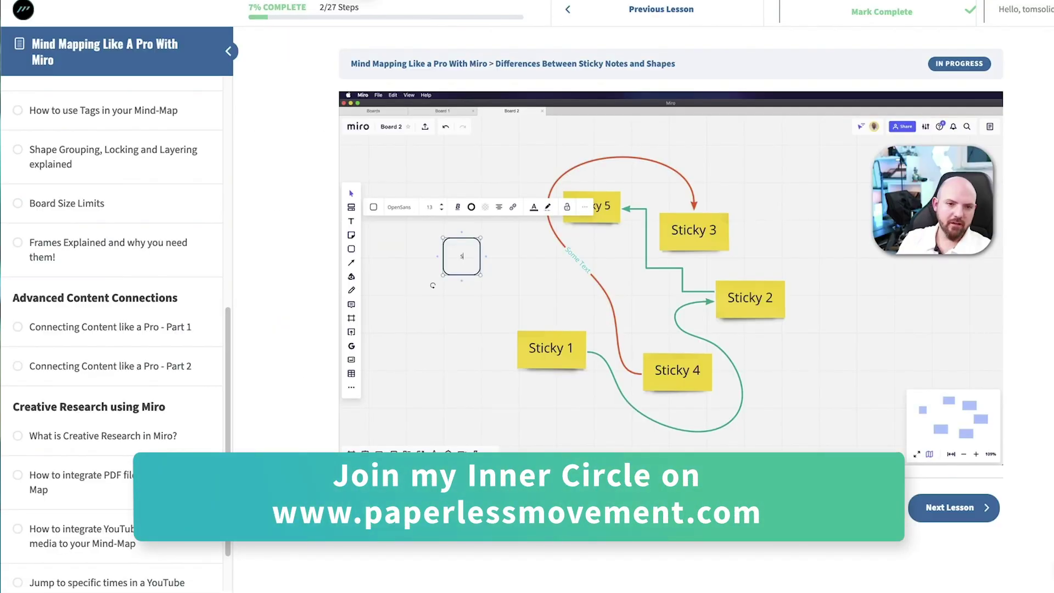
scroll(145, 331, down, 2)
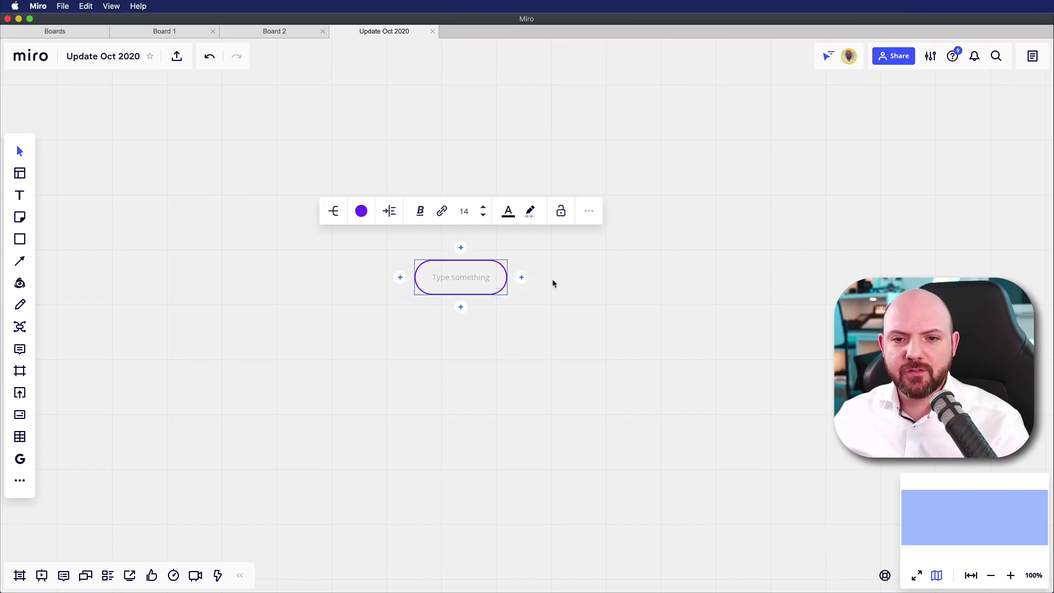
Step: Build a chain of two child nodes, "odkfs" and "äüfg", off the central mind map node and label the central node "wef"
click(522, 278)
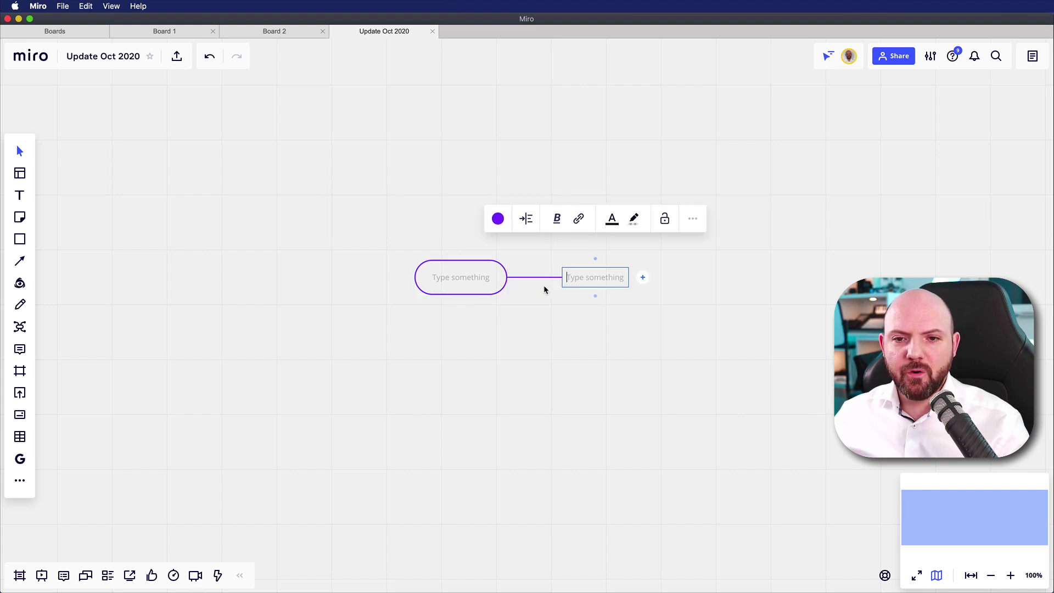
text(odkfs)
key(Tab)
text(äüfg)
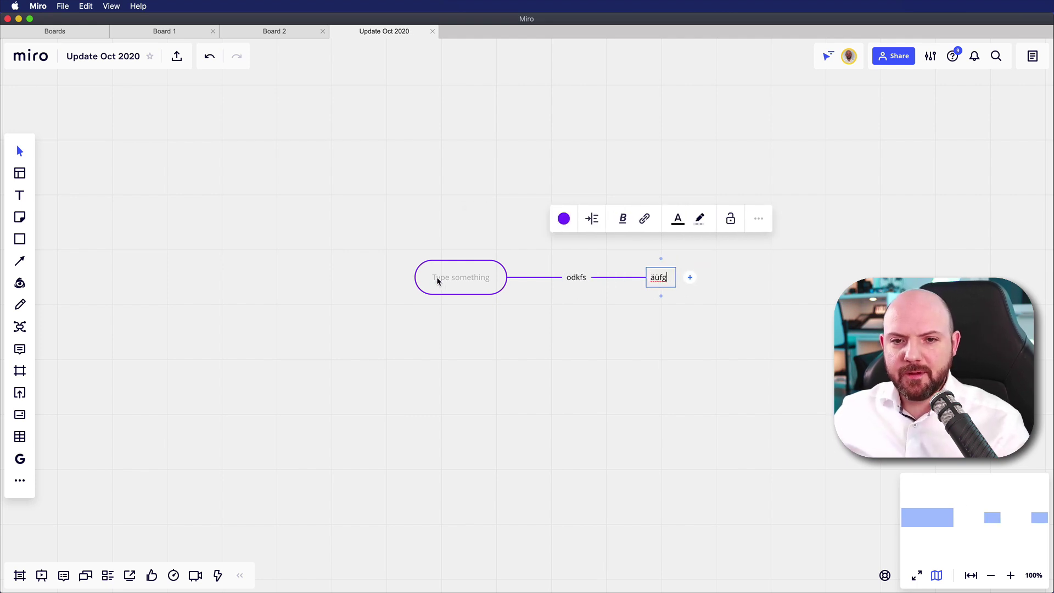
click(437, 278)
text(wer)
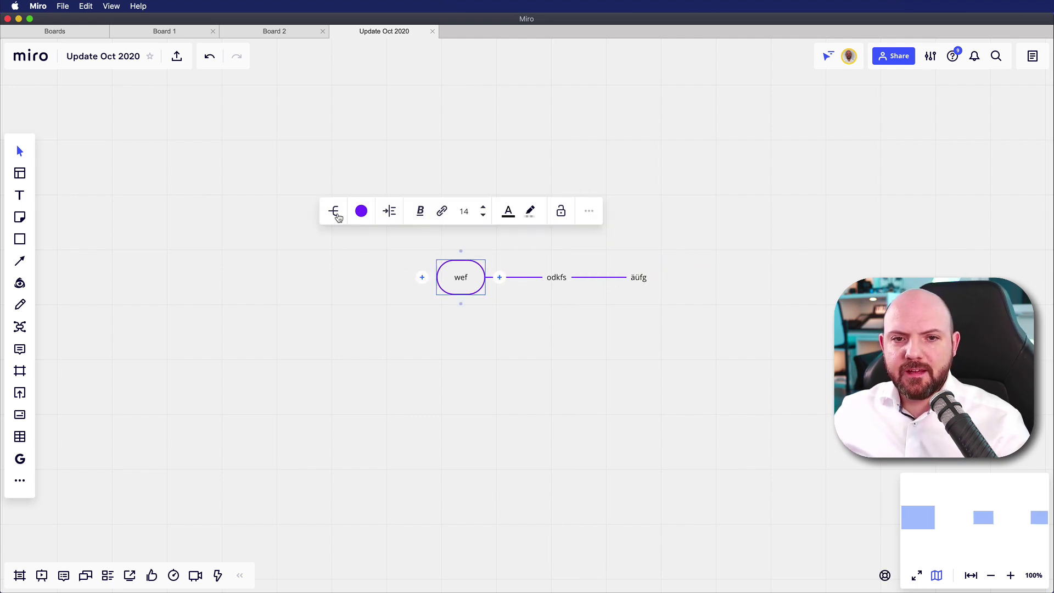
Step: Move the "odkfs" branch to the lower left of the "wef" node and add a child node "wet" on the right side of "wef"
click(334, 211)
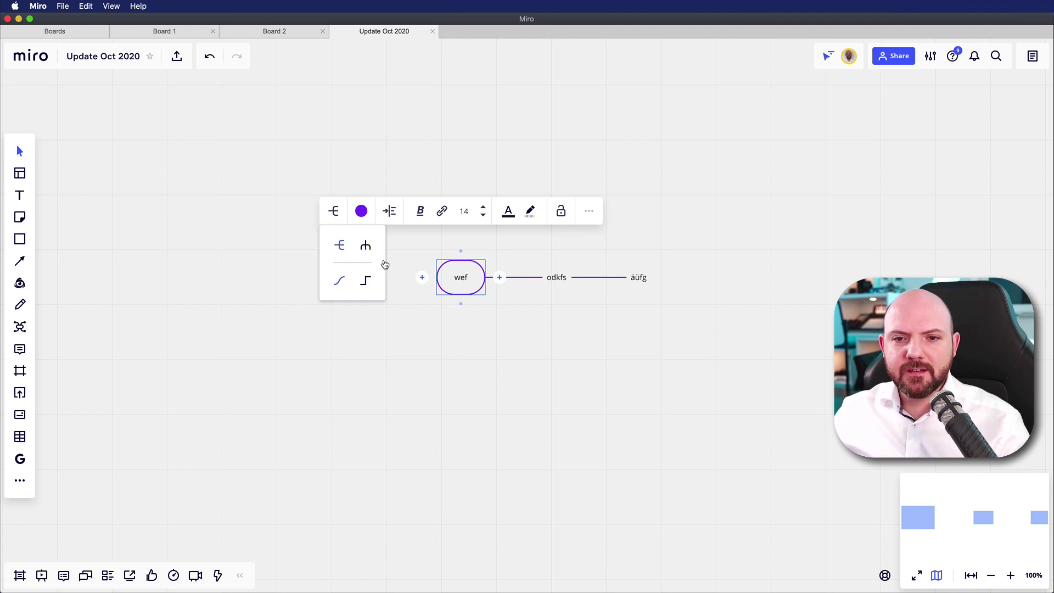
drag(572, 282, 460, 381)
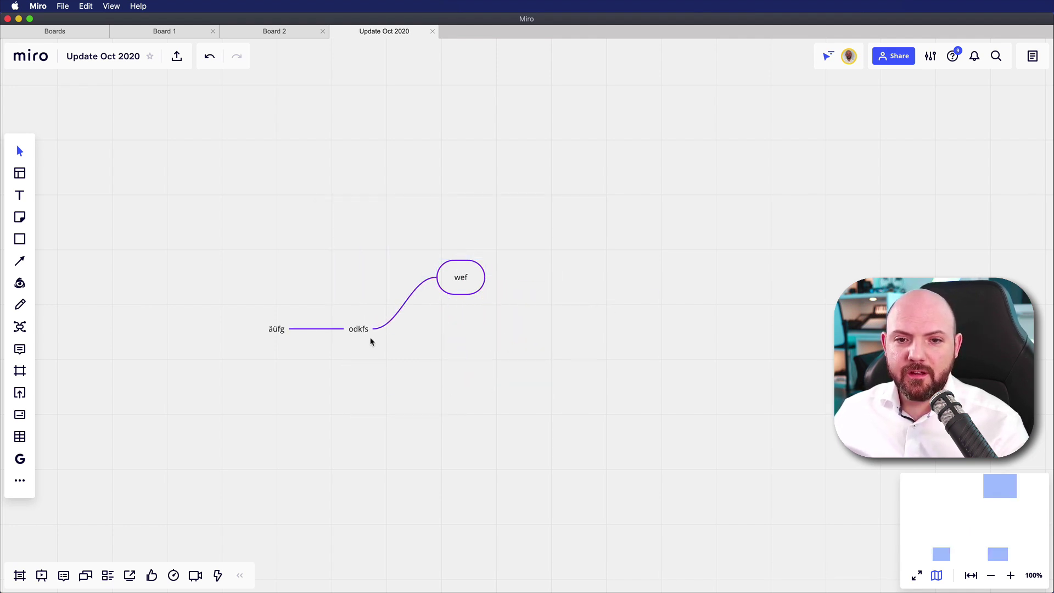
click(461, 280)
click(498, 278)
text(wet)
click(574, 314)
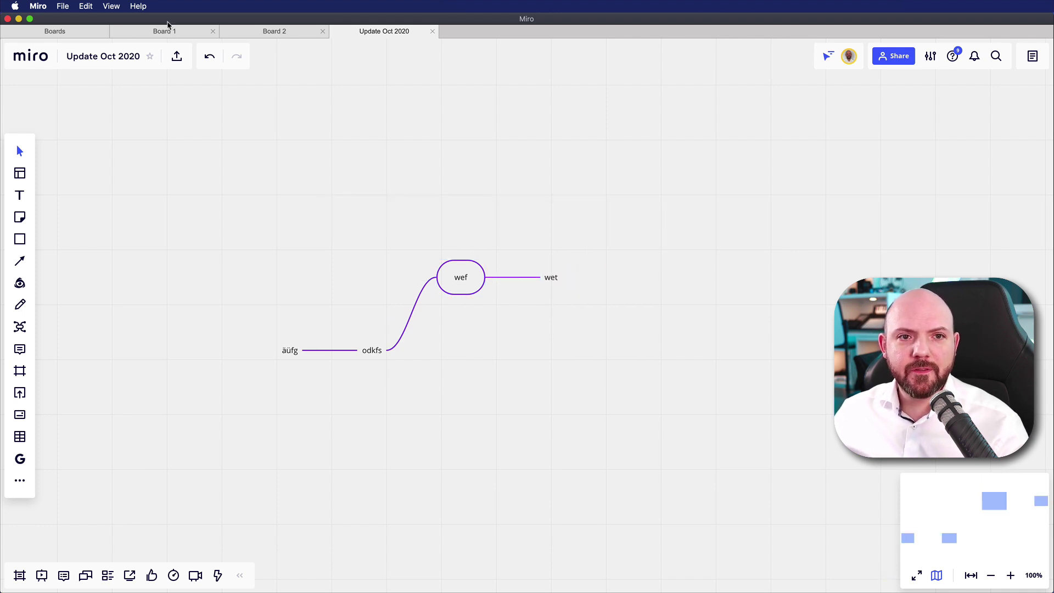
Step: Switch to Board 1 and change the layout of the Subject mind map from horizontal to vertical
click(169, 30)
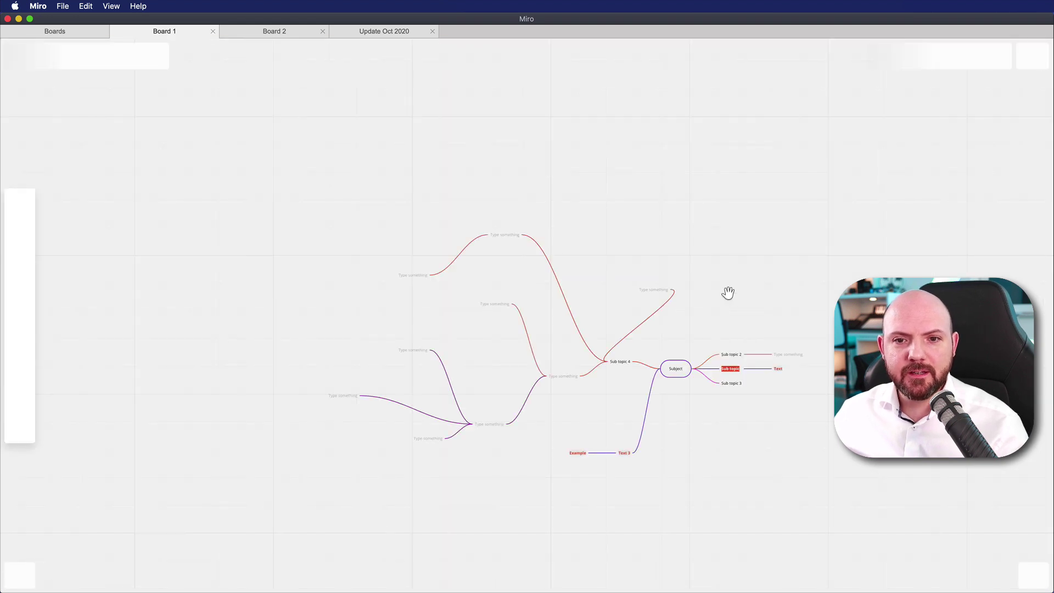
drag(706, 237, 644, 204)
scroll(663, 265, up, 5)
drag(662, 265, 722, 212)
click(693, 301)
click(585, 293)
click(580, 224)
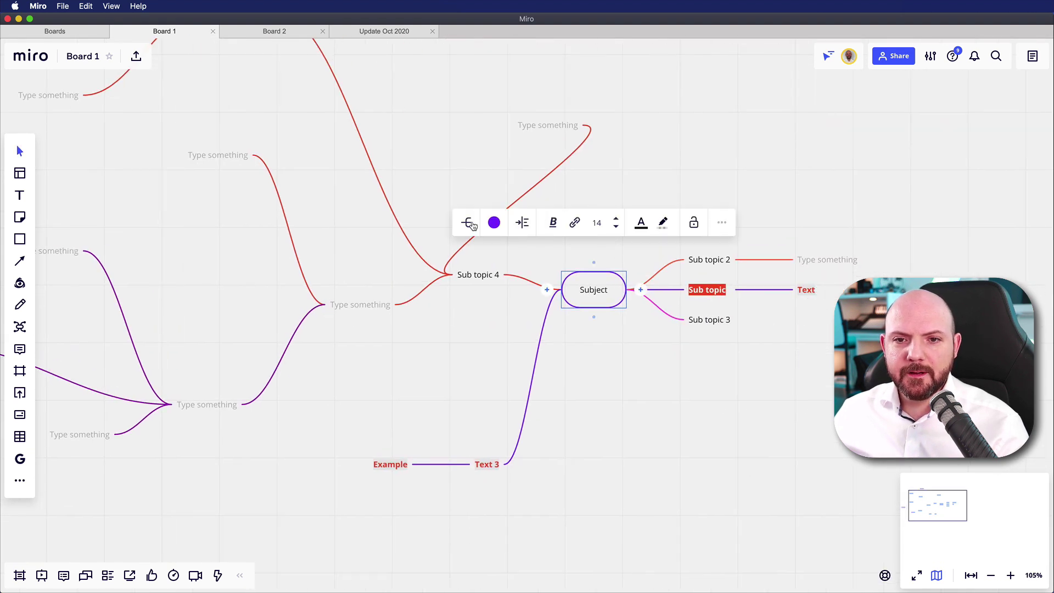
click(468, 226)
click(498, 256)
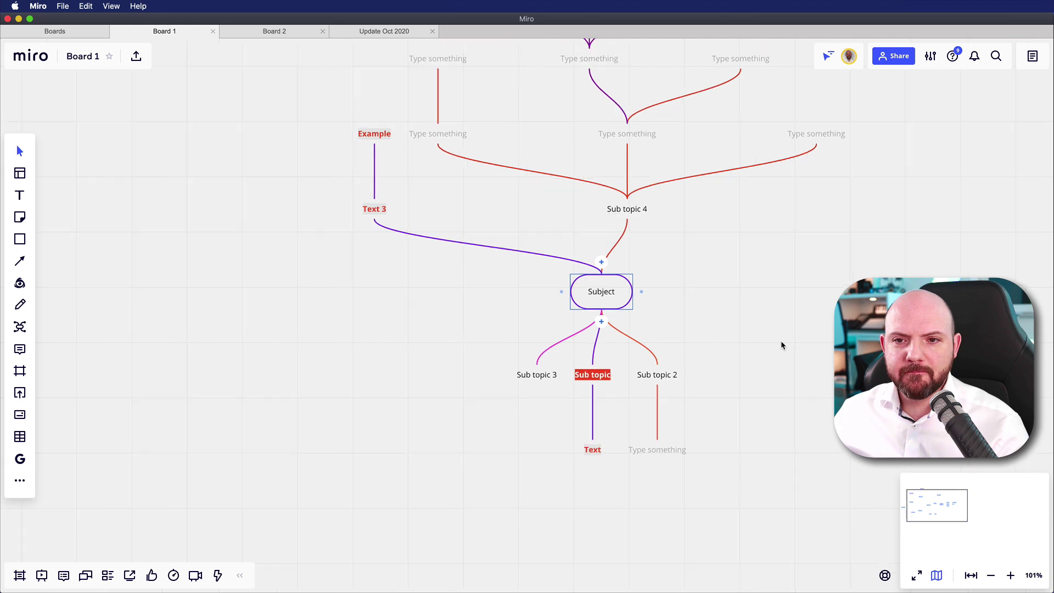
scroll(782, 344, down, 5)
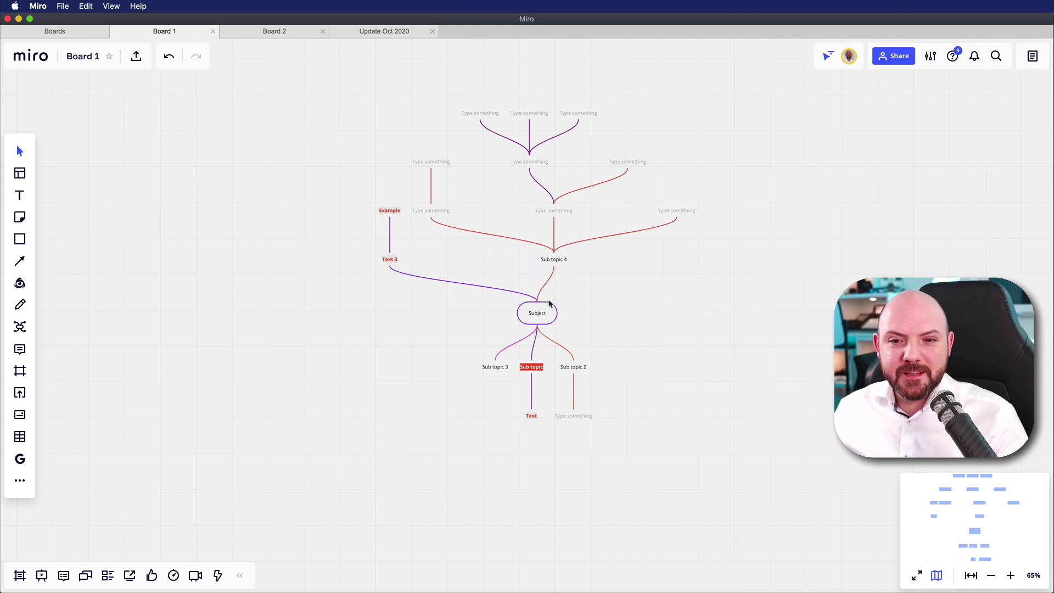
click(535, 314)
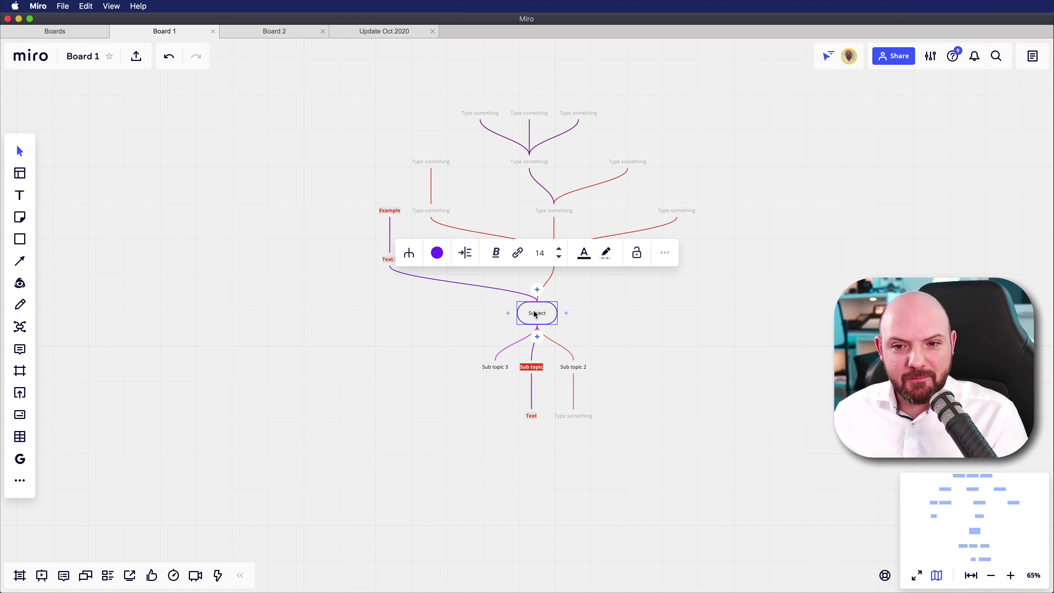
Step: Switch to Board 2 and draw a connector from the red Todoist logo to the upper yellow sticky note in Mindmap 1
click(278, 34)
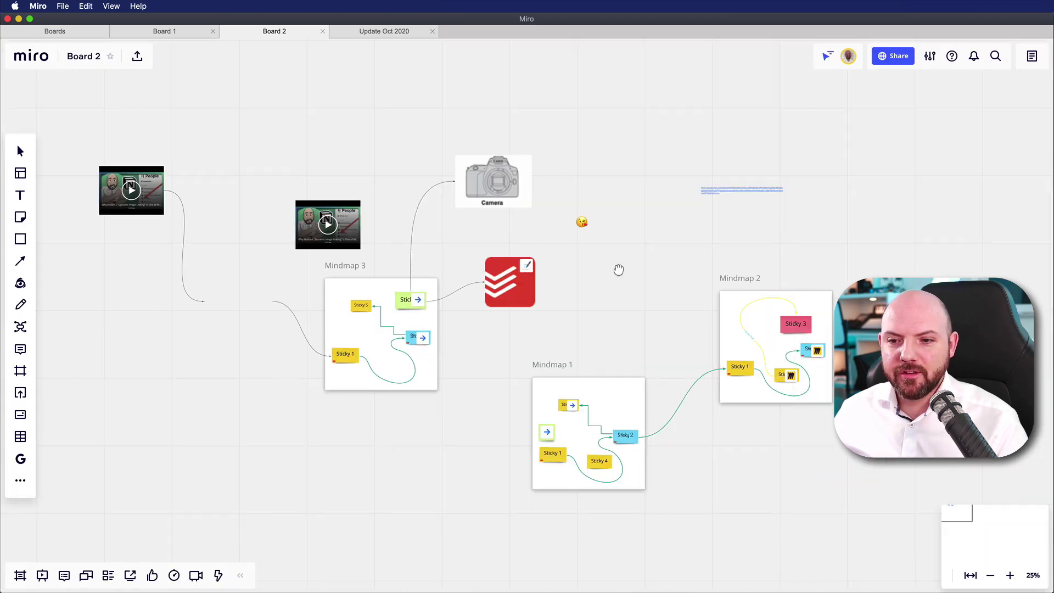
scroll(666, 329, down, 5)
scroll(657, 374, up, 3)
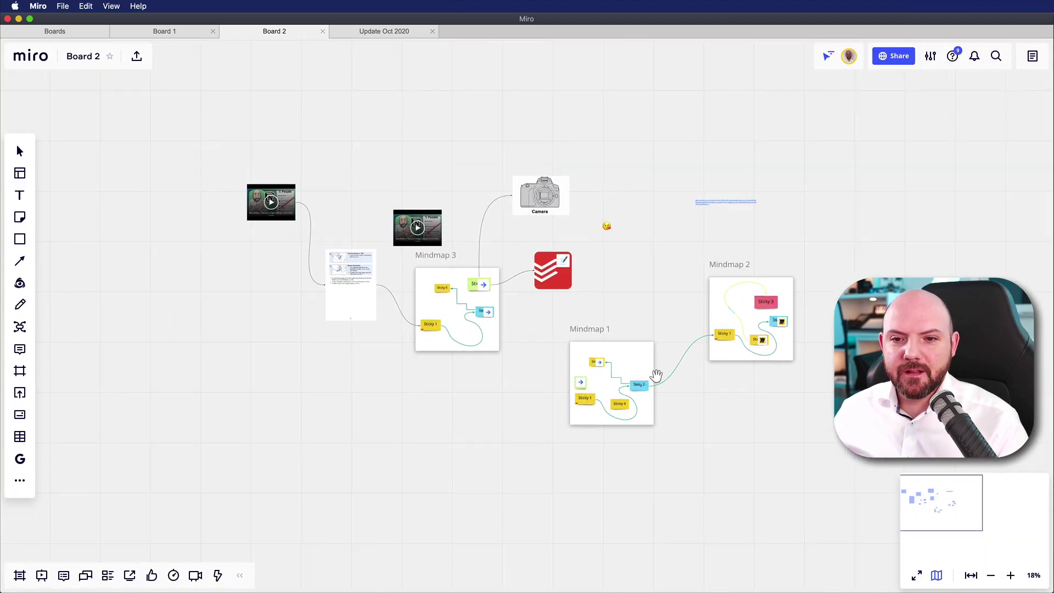
scroll(548, 336, up, 5)
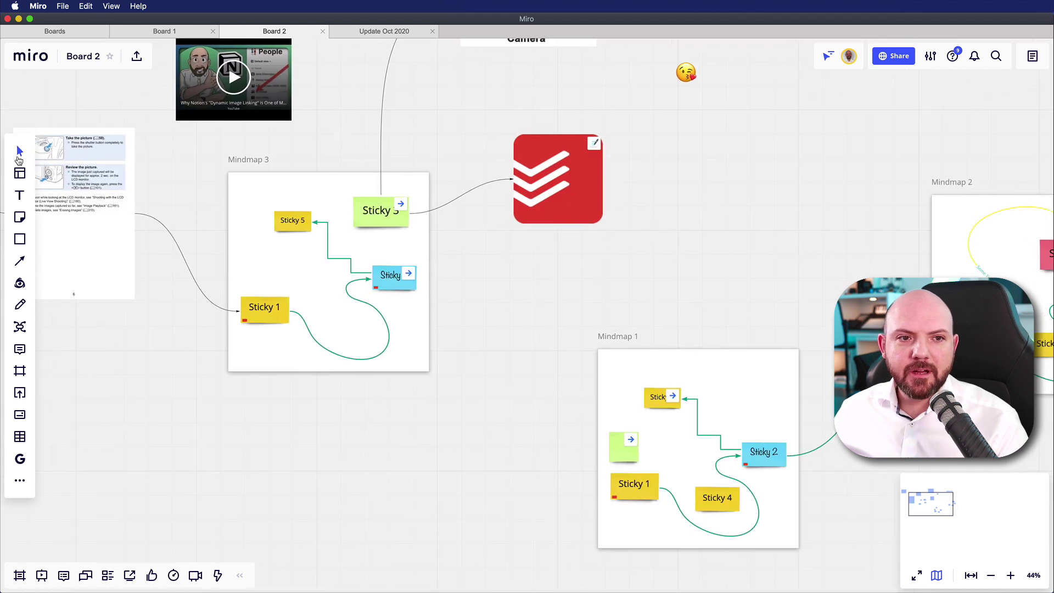
click(582, 217)
mouse_move(559, 233)
mouse_down()
mouse_move(631, 344)
mouse_move(646, 400)
mouse_up()
drag(693, 248, 957, 372)
Step: Delete the unconnected duplicate YouTube video above Mindmap 3
scroll(637, 260, left, 4)
scroll(637, 260, up, 2)
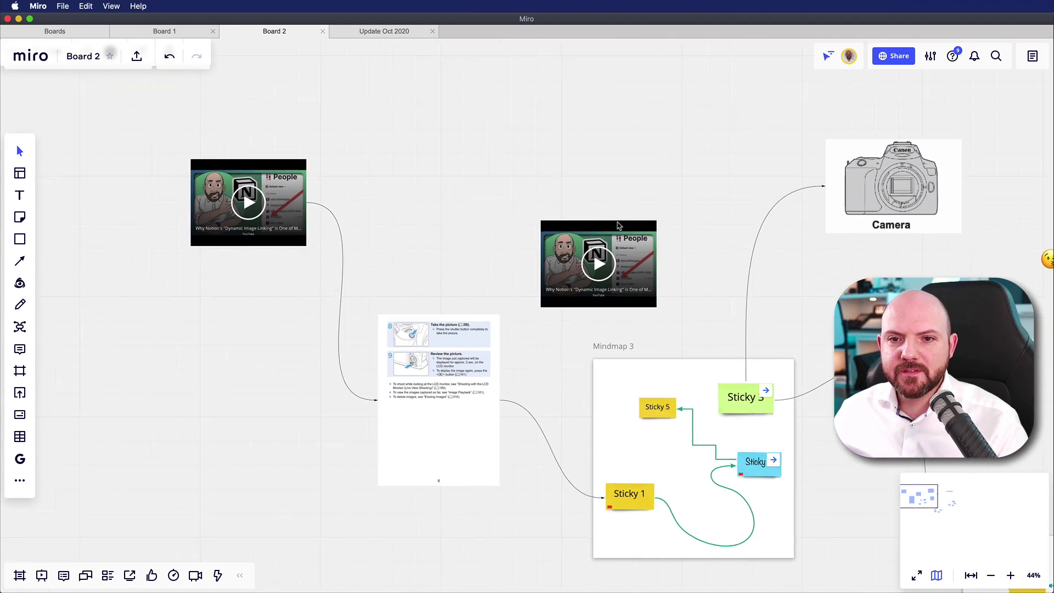
drag(637, 260, 649, 199)
key(BackSpace)
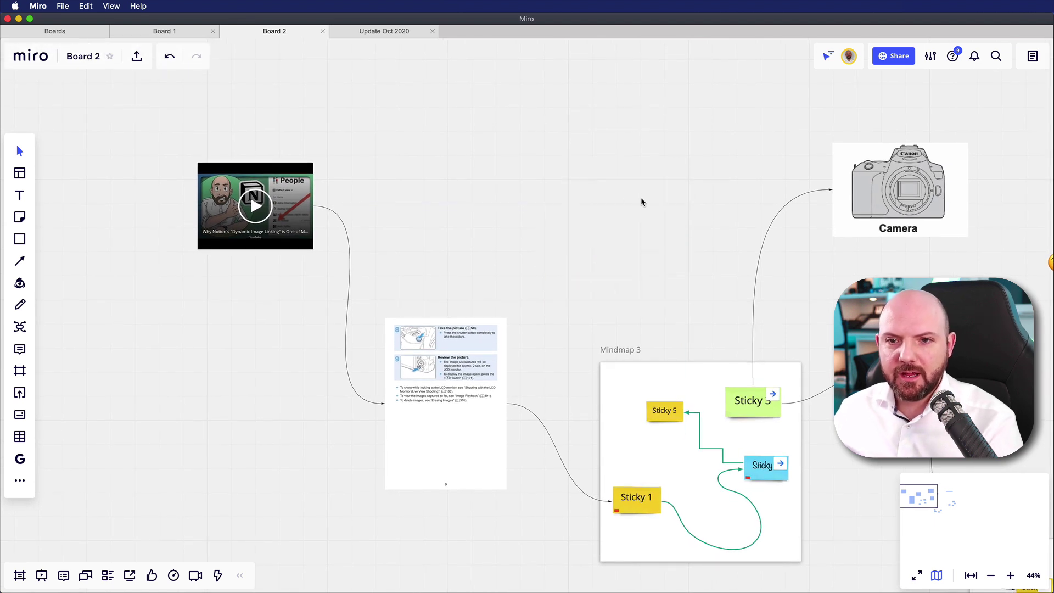
Step: Play and pause the remaining embedded YouTube video, and look over the connected content across Board 2
scroll(598, 203, left, 5)
scroll(598, 203, up, 1)
click(450, 198)
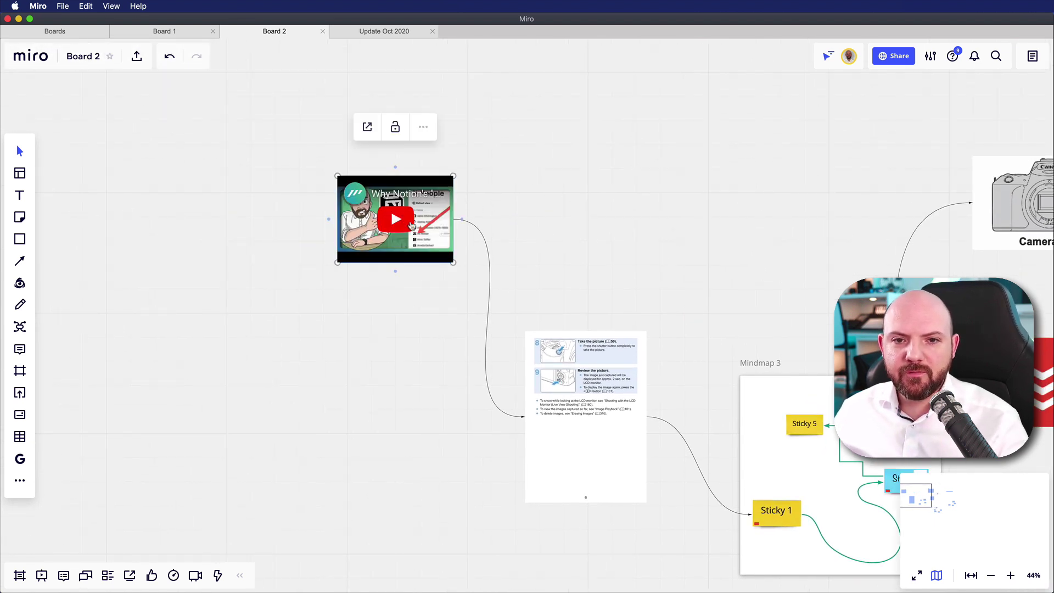
click(395, 220)
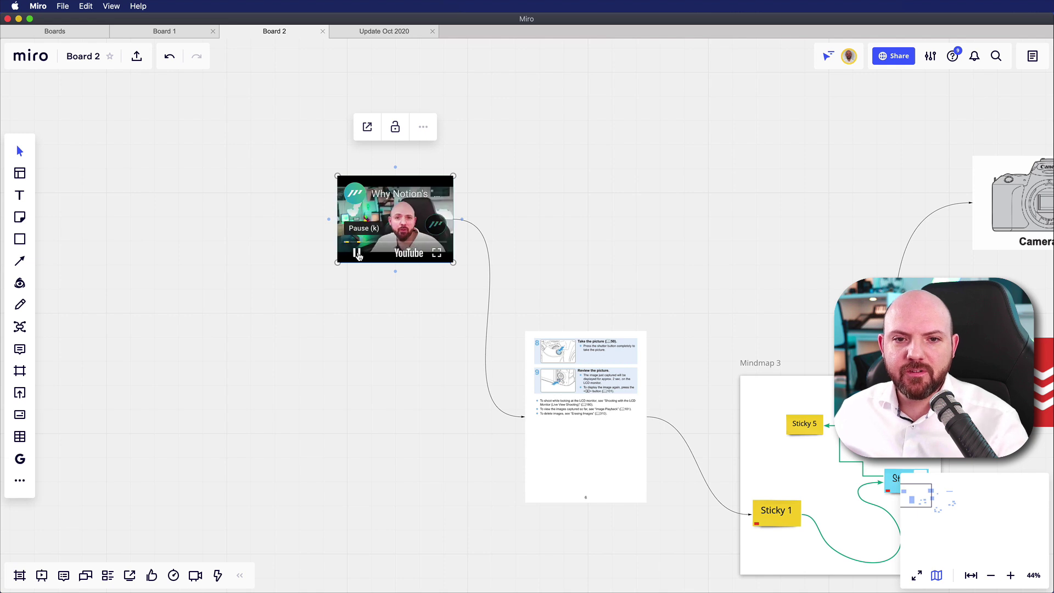
click(357, 256)
scroll(611, 221, right, 5)
scroll(611, 221, down, 2)
scroll(572, 345, down, 1)
scroll(570, 346, down, 4)
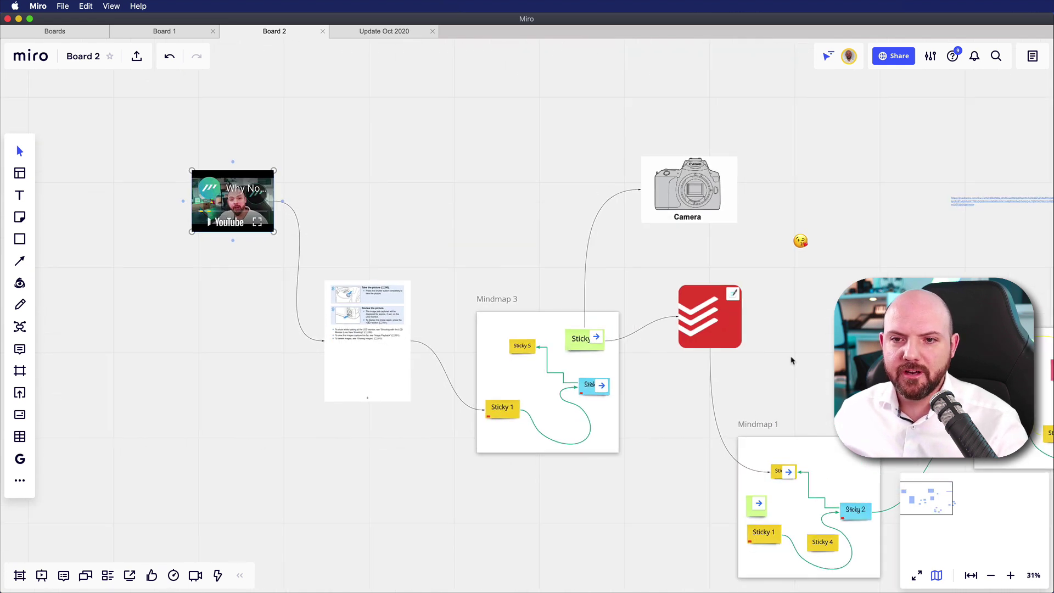
drag(847, 368, 800, 308)
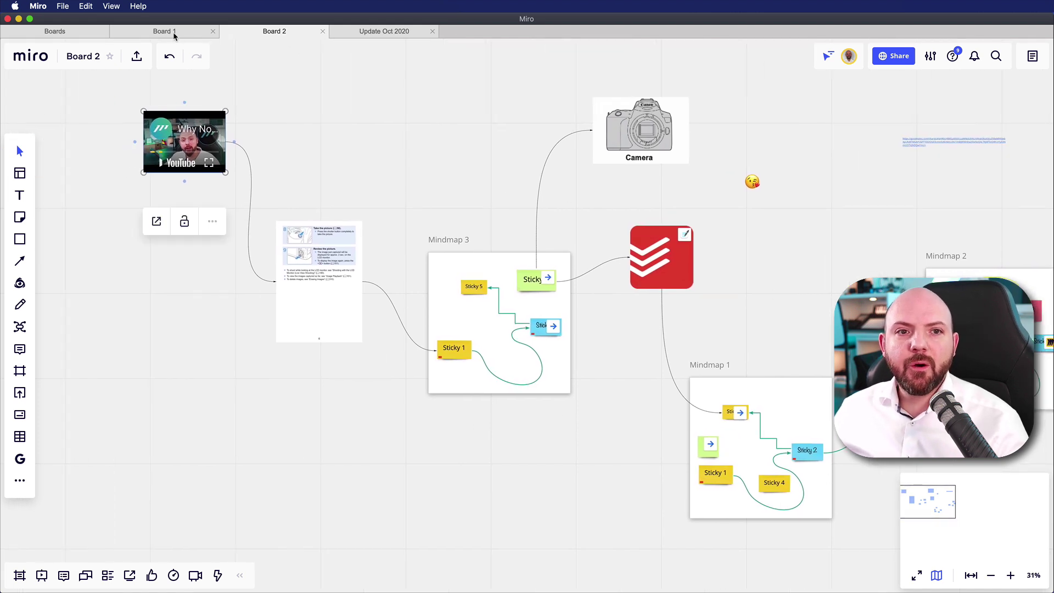
Step: Return to Board 1 and switch the Subject mind map to the horizontal layout
click(174, 33)
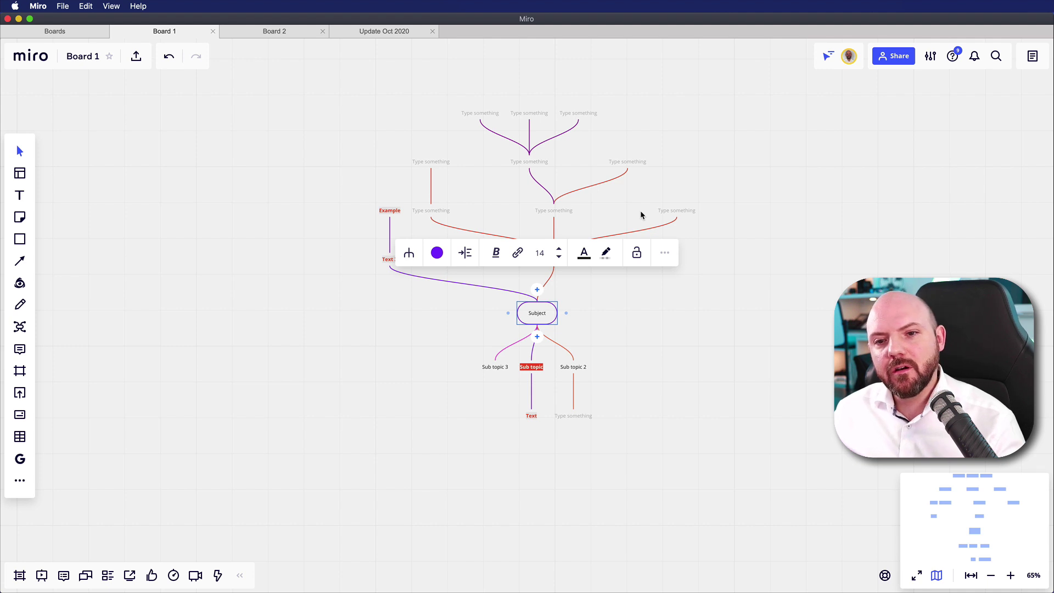
click(691, 342)
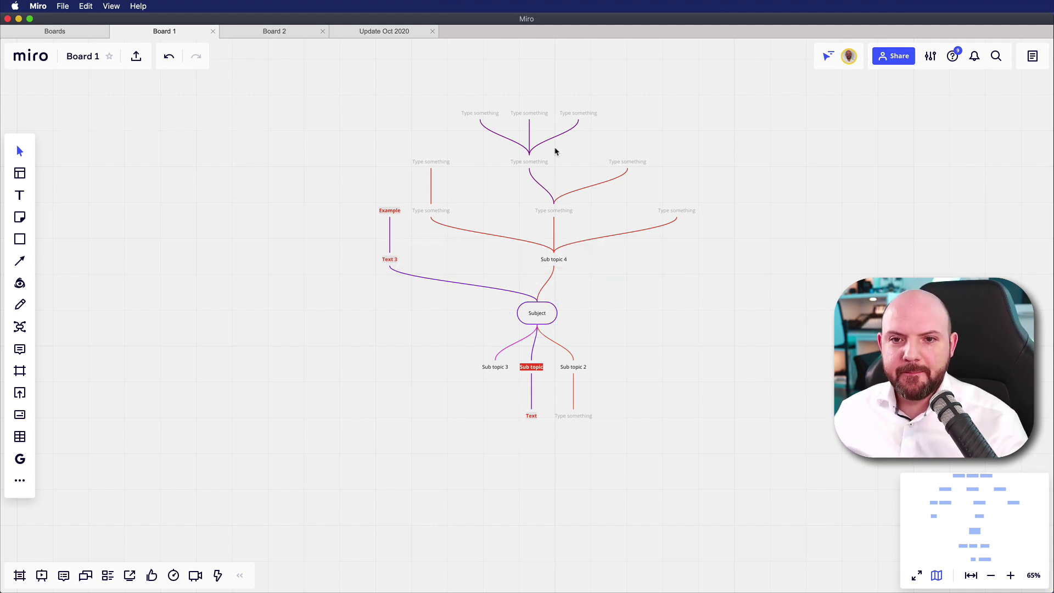
click(549, 309)
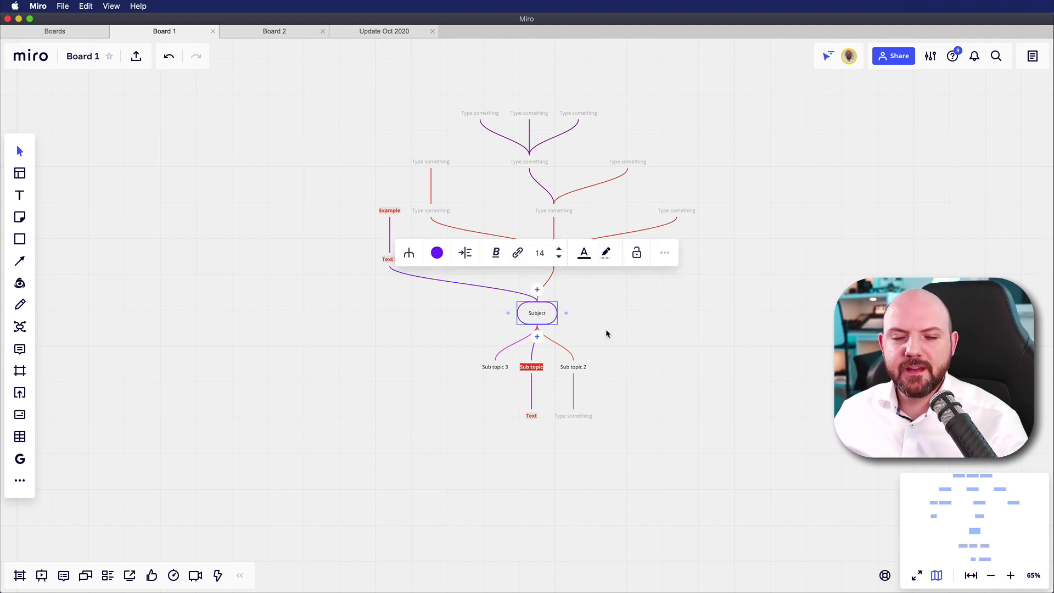
scroll(608, 329, up, 2)
click(397, 251)
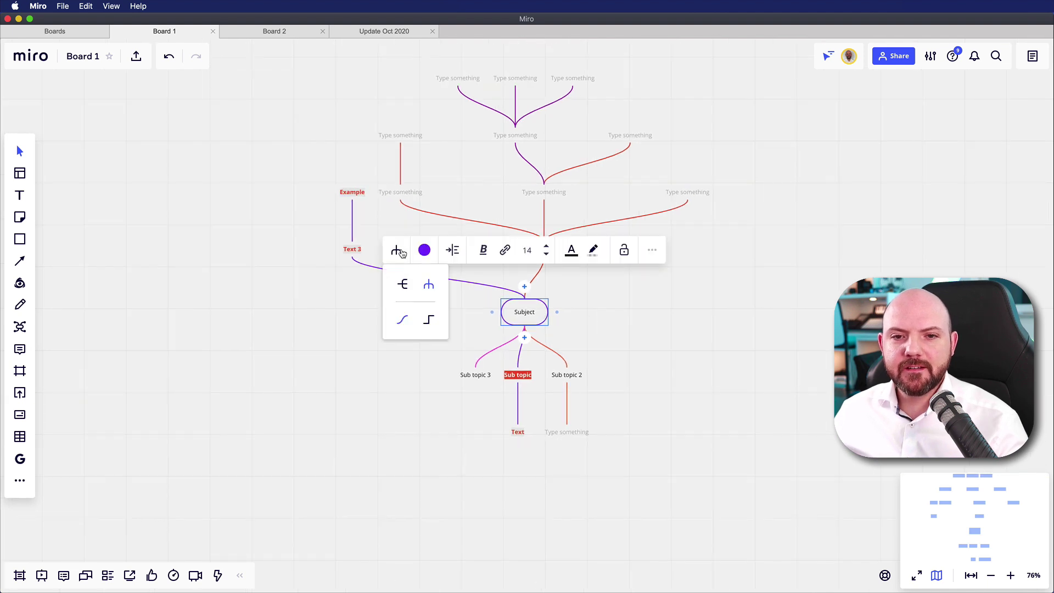
click(400, 284)
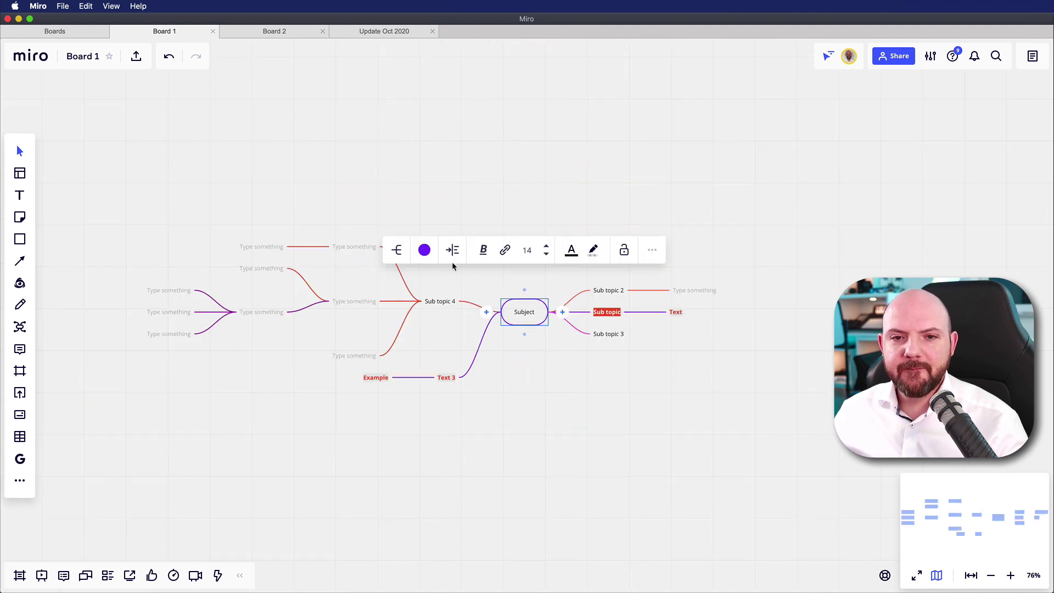
Step: Toggle the Subject mind map to the vertical layout and back to horizontal
click(398, 253)
click(428, 284)
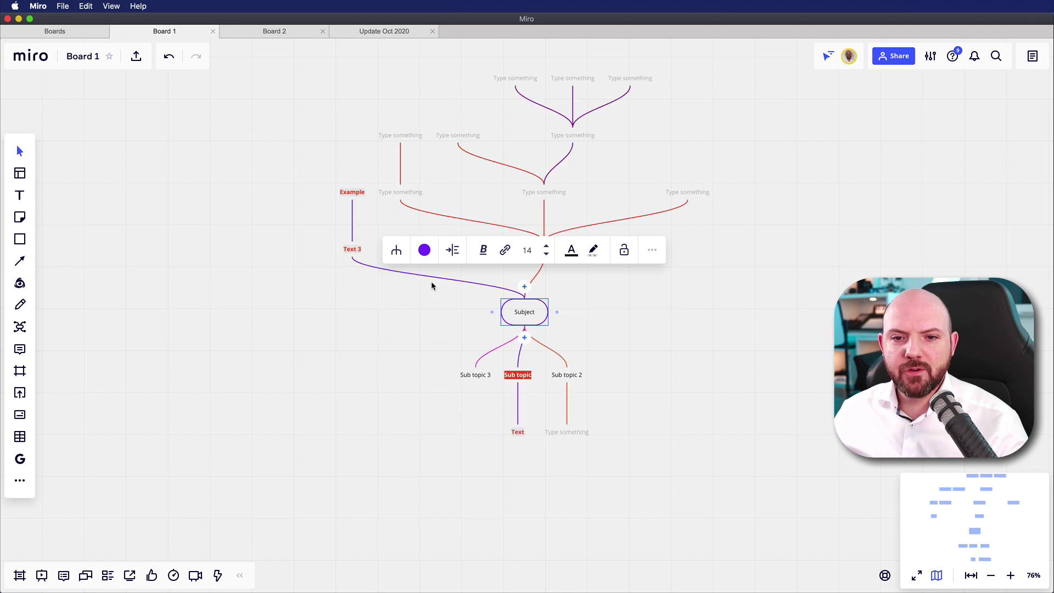
click(397, 252)
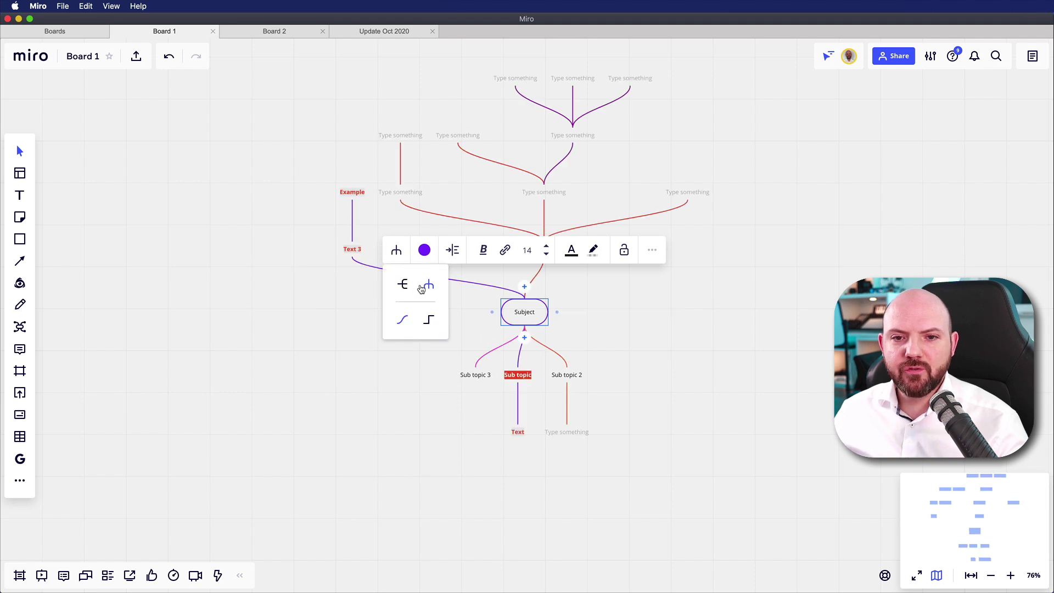
click(402, 285)
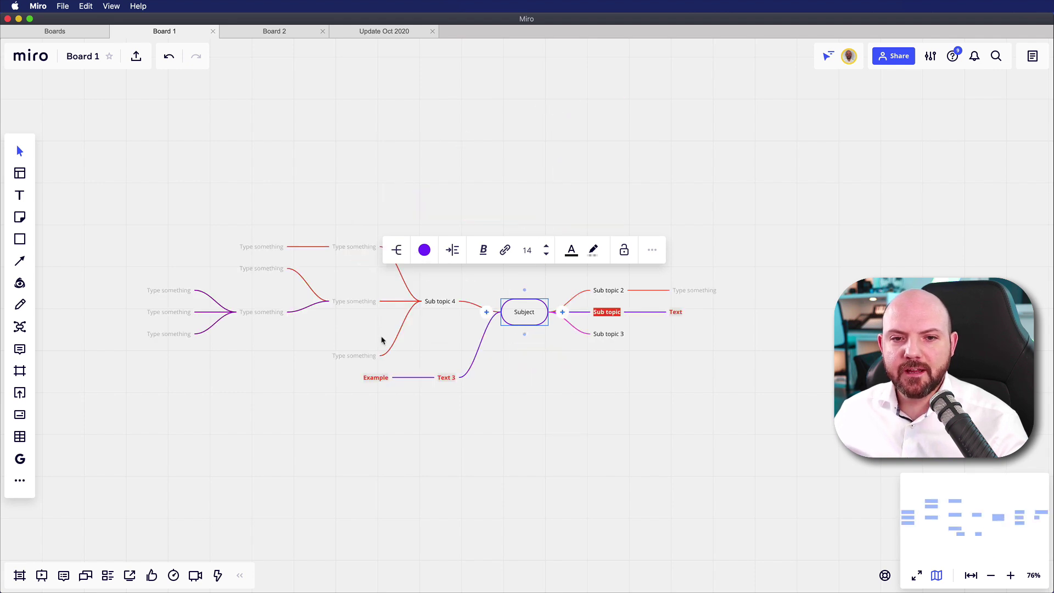
Step: Move the lowest blank child node of Sub topic 4 far to the lower left and set the Subject mind map to the vertical layout
drag(364, 354, 215, 447)
click(519, 311)
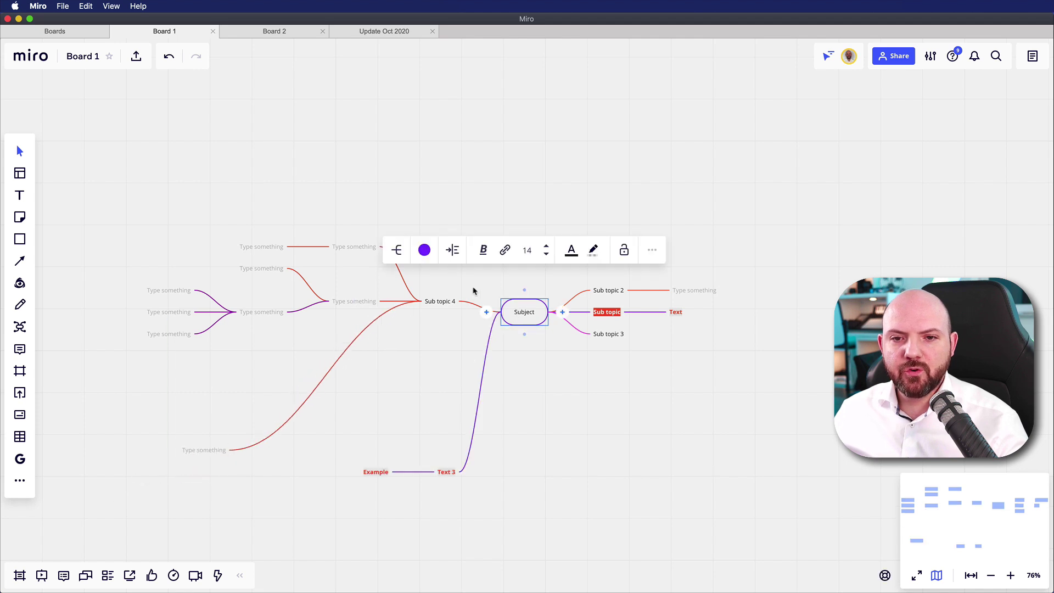
click(406, 250)
click(432, 295)
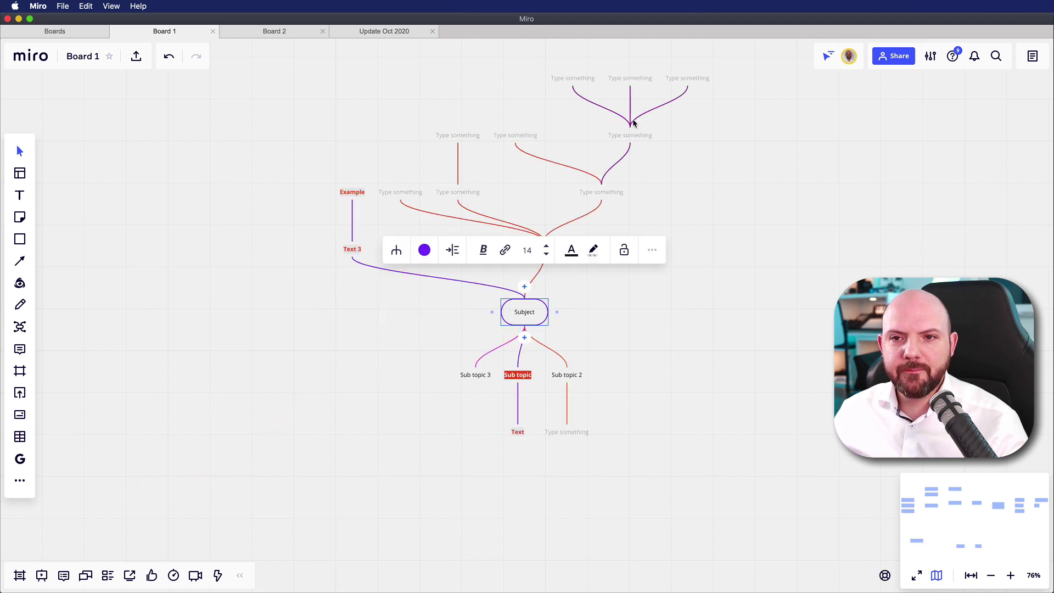
Step: Move the blank node with three children to the far right of the map and raise its leftmost child above its siblings
drag(690, 147, 909, 274)
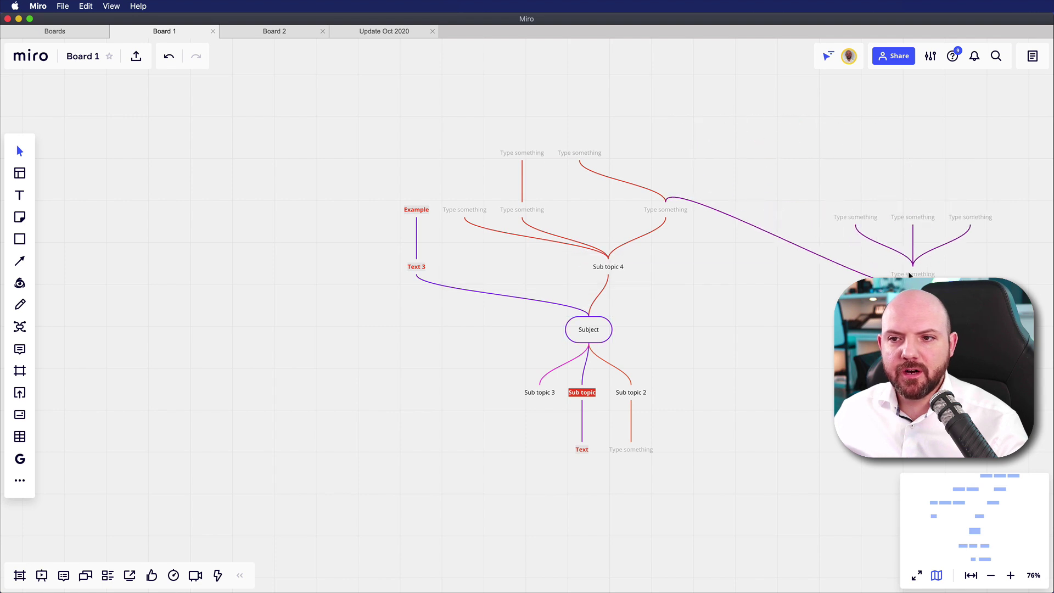
drag(847, 217, 851, 167)
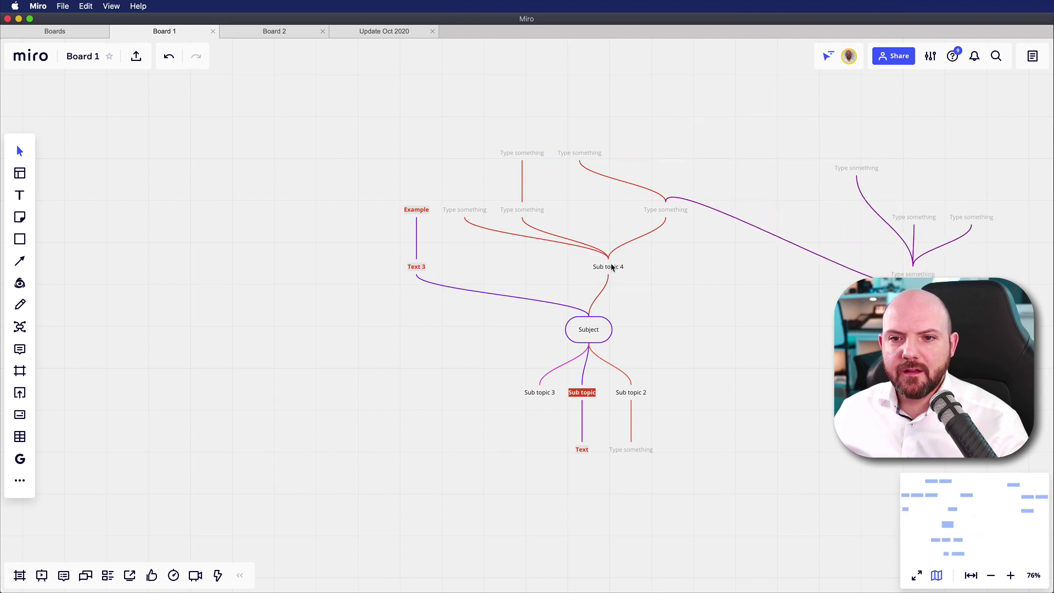
Step: Move the Sub topic 4 branch directly below the Subject node and select the Subject node
scroll(615, 230, left, 5)
scroll(615, 193, right, 6)
scroll(616, 193, down, 3)
drag(557, 192, 513, 305)
click(532, 254)
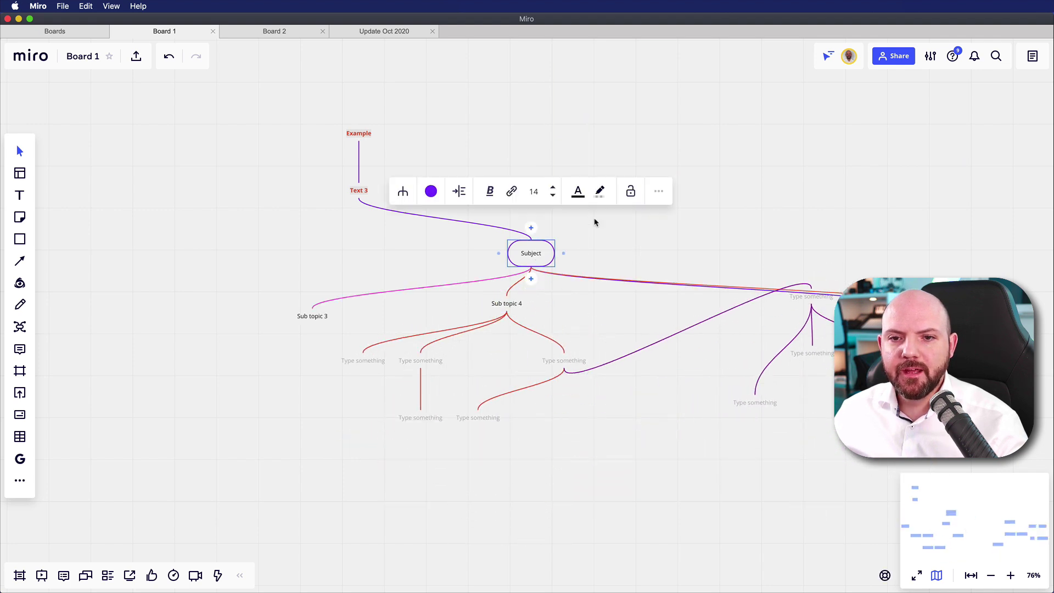
Step: Automatically realign all nodes of the Subject mind map and deselect it
click(465, 195)
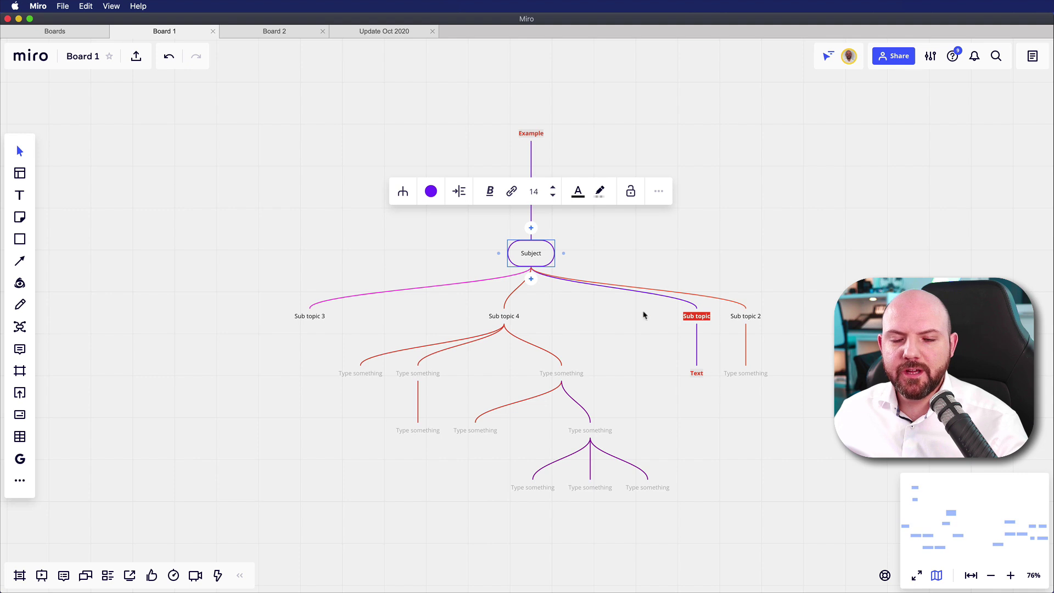
click(680, 259)
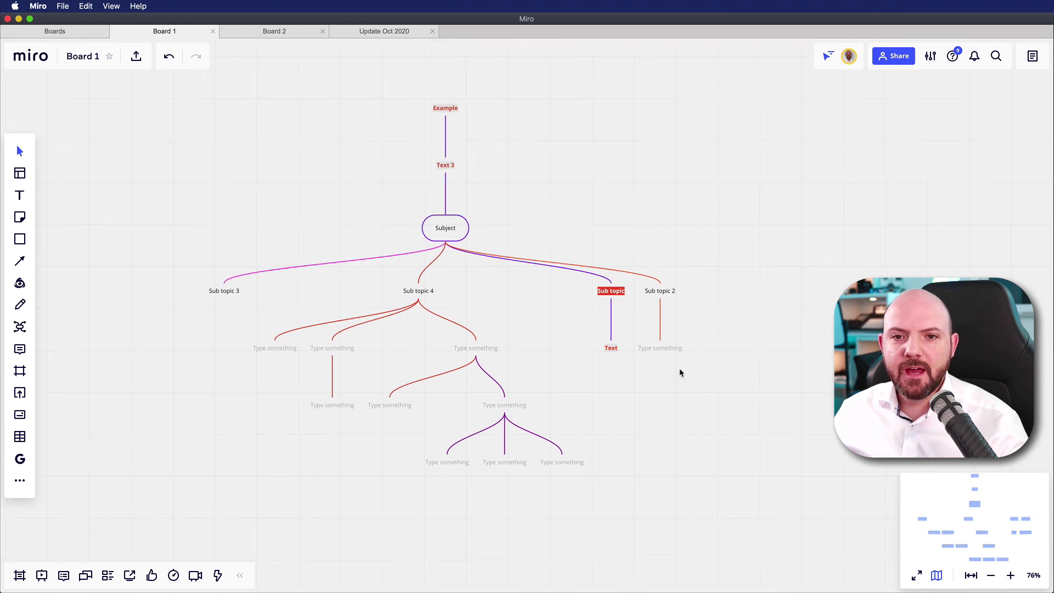
Step: Label the blank child node of Sub topic 2 as fgew and keep it selected
scroll(653, 412, up, 3)
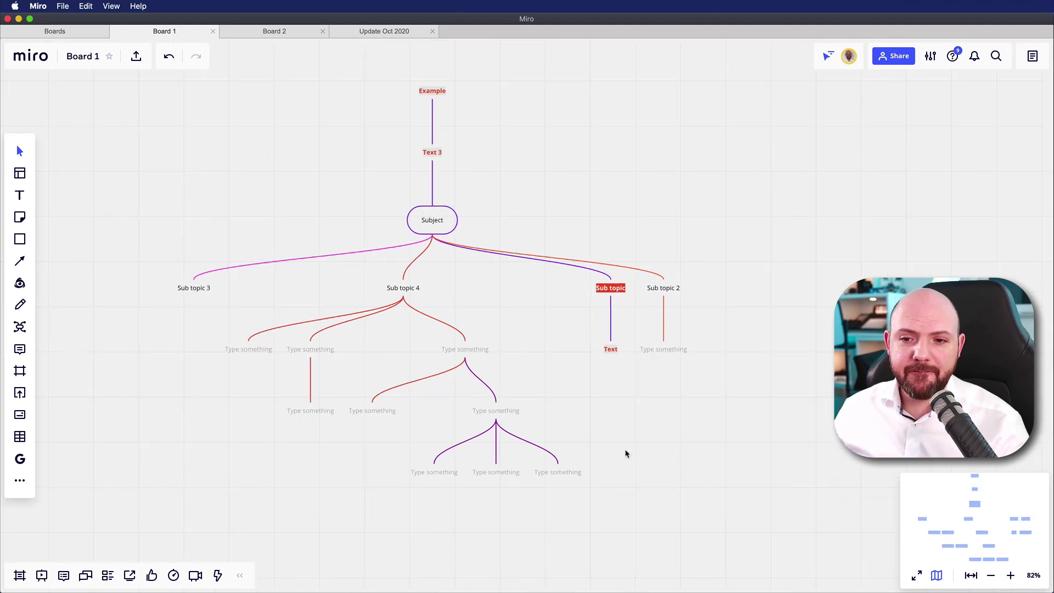
scroll(625, 450, up, 5)
click(762, 302)
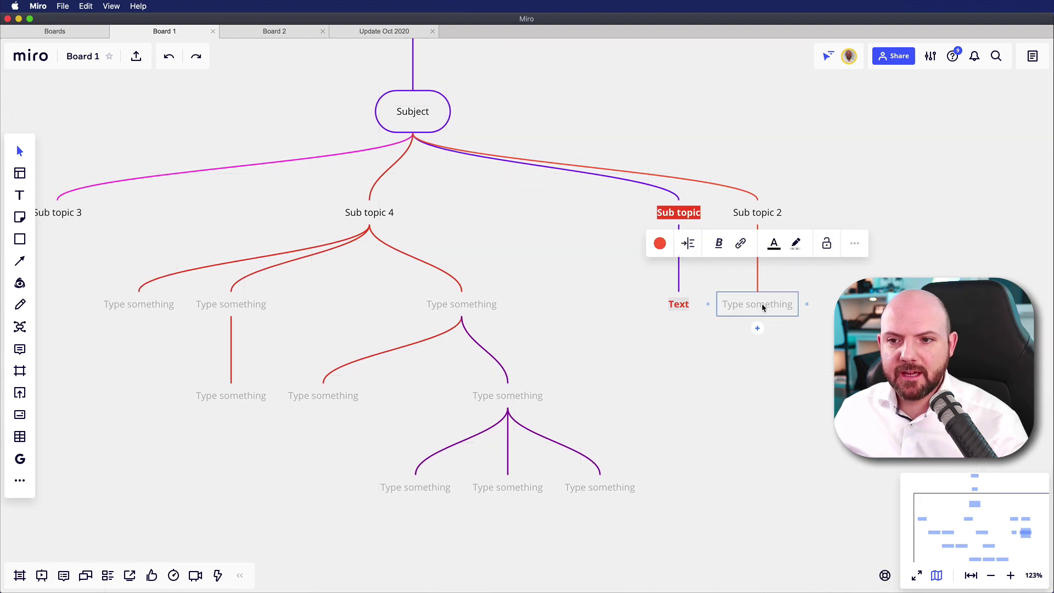
click(761, 303)
text(fgow)
click(811, 325)
click(757, 306)
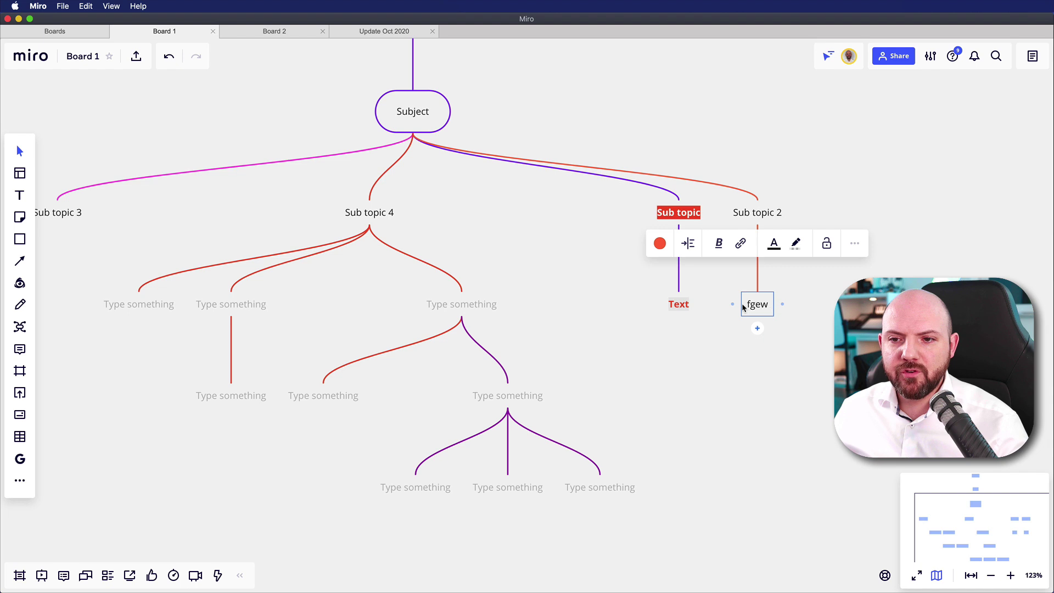
Step: Connect the fgew node to the blank node with three children and label that node afwef
drag(732, 305, 541, 393)
double_click(538, 395)
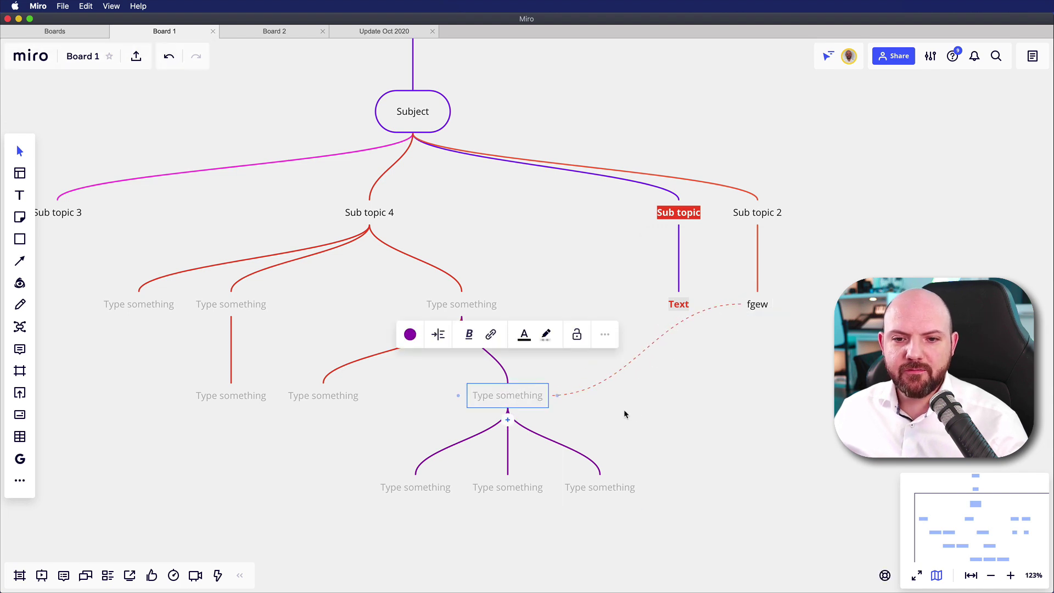
text(afwef)
click(667, 414)
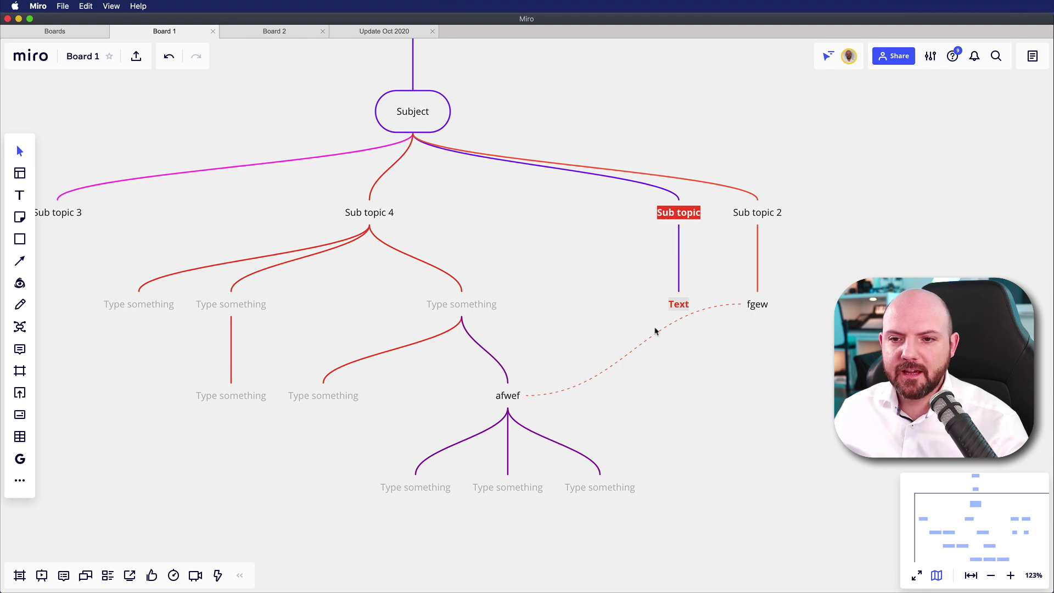
Step: Bend the dashed connector between fgew and afwef downward
click(643, 347)
drag(662, 383, 667, 385)
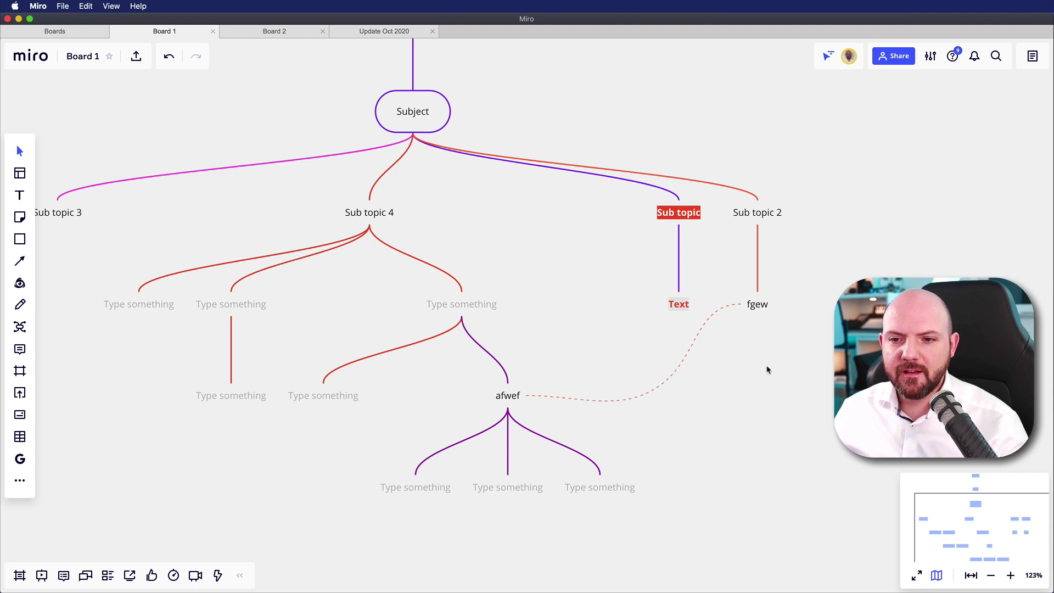
drag(778, 349, 870, 418)
drag(574, 378, 499, 340)
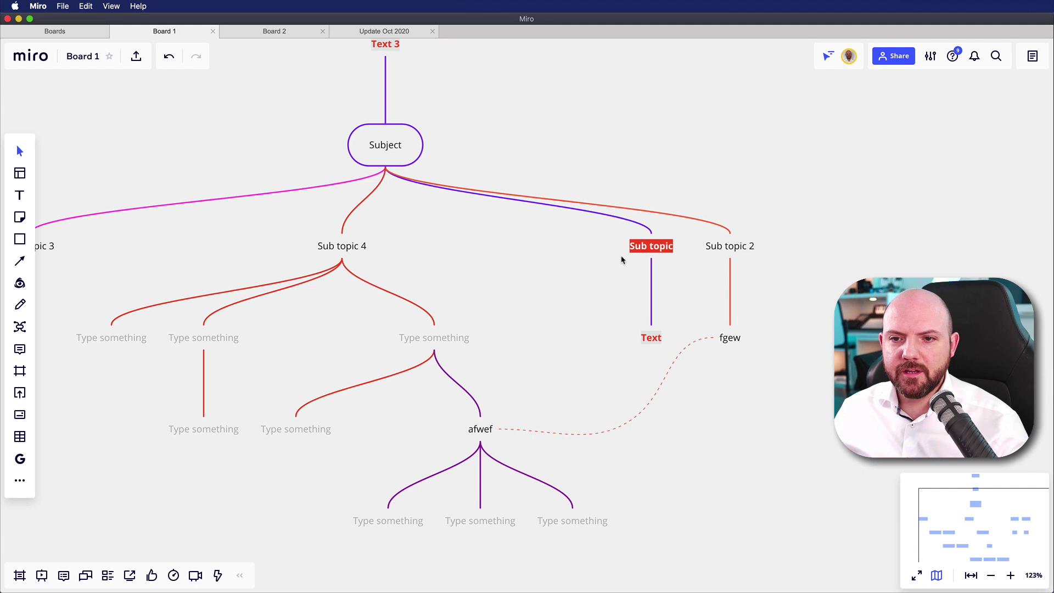
Step: Move the Sub topic branch left, closer to Sub topic 4, and connect its Text node to Text 3
drag(624, 255, 523, 266)
click(546, 351)
scroll(614, 307, up, 4)
drag(555, 438, 385, 137)
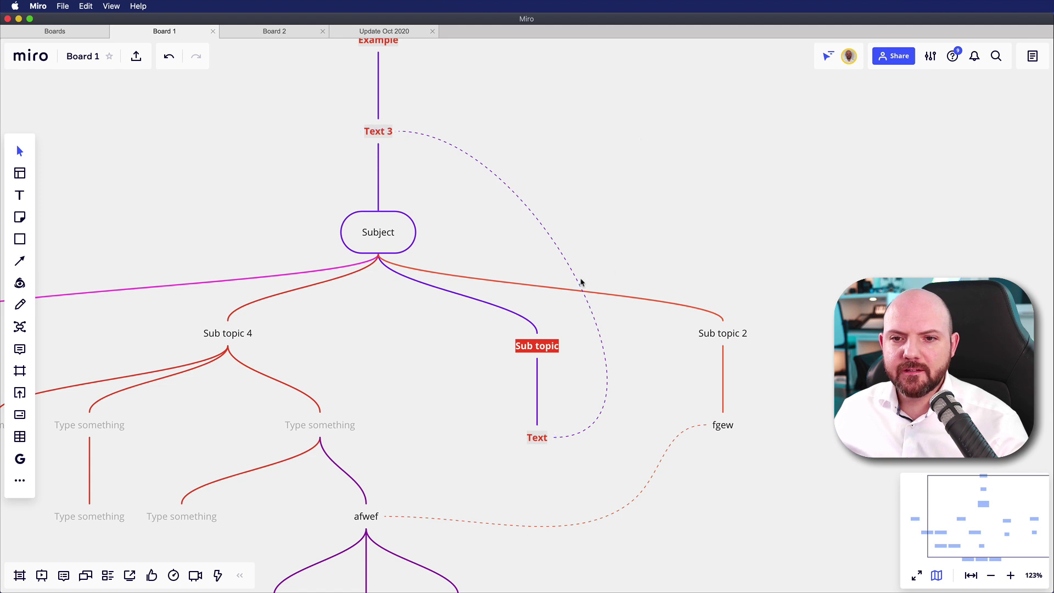
Step: Bend the dashed connector between Text and Text 3 outward to the upper right
click(573, 280)
drag(582, 244, 609, 158)
drag(657, 108, 704, 155)
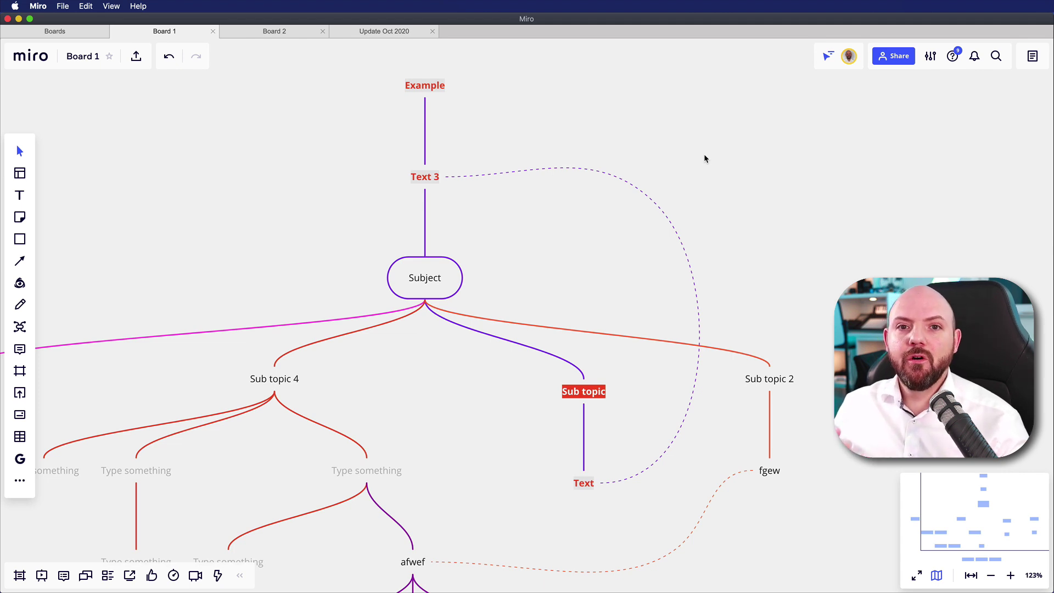
Step: On the Update Oct 2020 board, create a row of yellow sticky notes reading Todoist, Asana, ClickUp and Miro
click(384, 32)
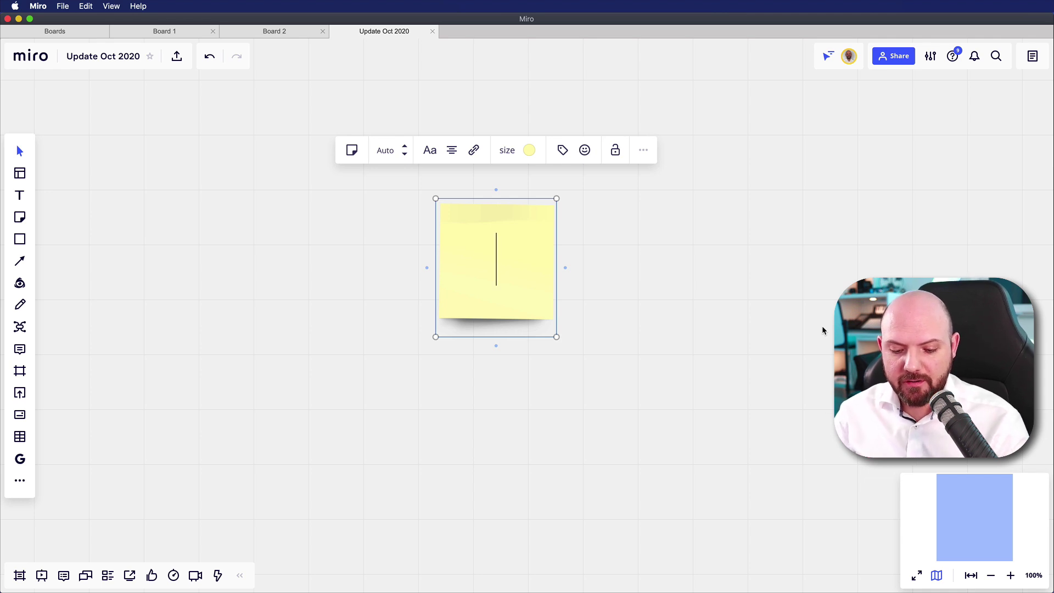
text(Todoist)
key(Return)
key(Tab)
text(Asana)
key(Return)
key(Tab)
text(ClickUp)
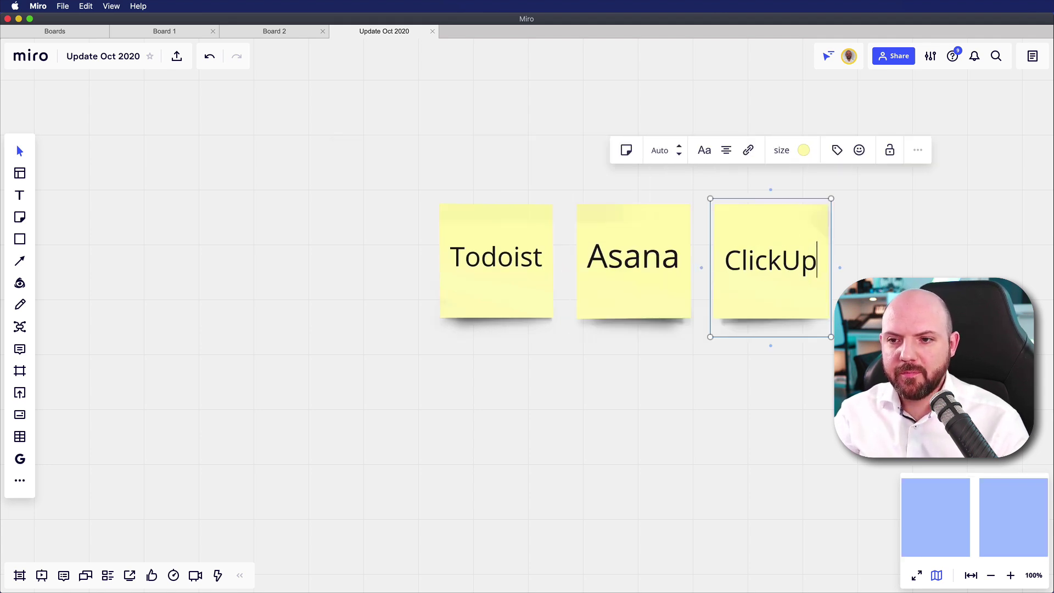
key(Tab)
text(Miro)
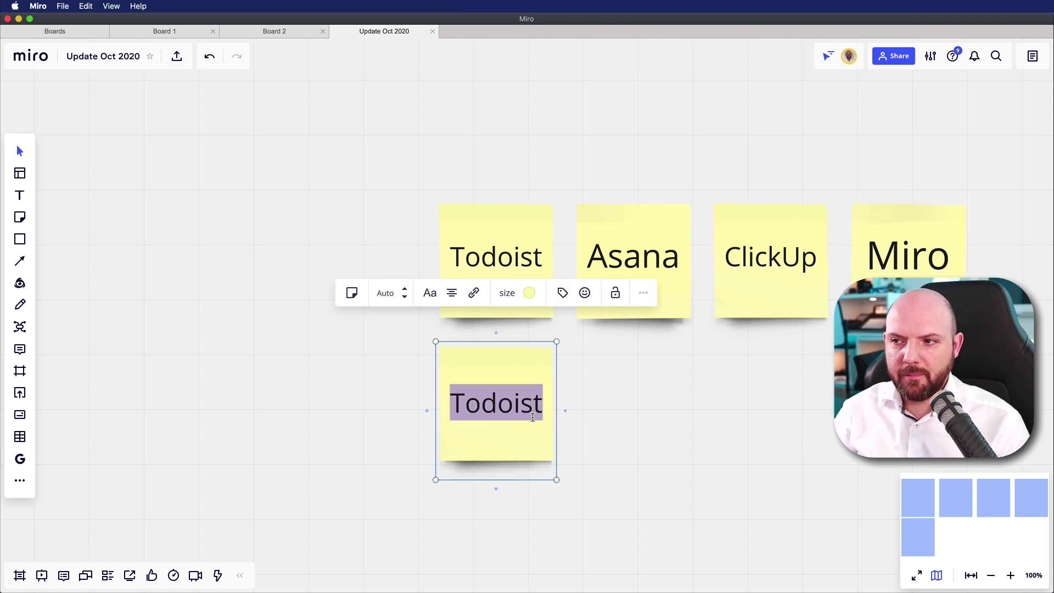
Step: Add a second row of sticky notes reading Procreate, Notion, Day One and Noteshelf
text(Procreate)
key(BackSpace)
text(te)
key(Tab)
text(Not)
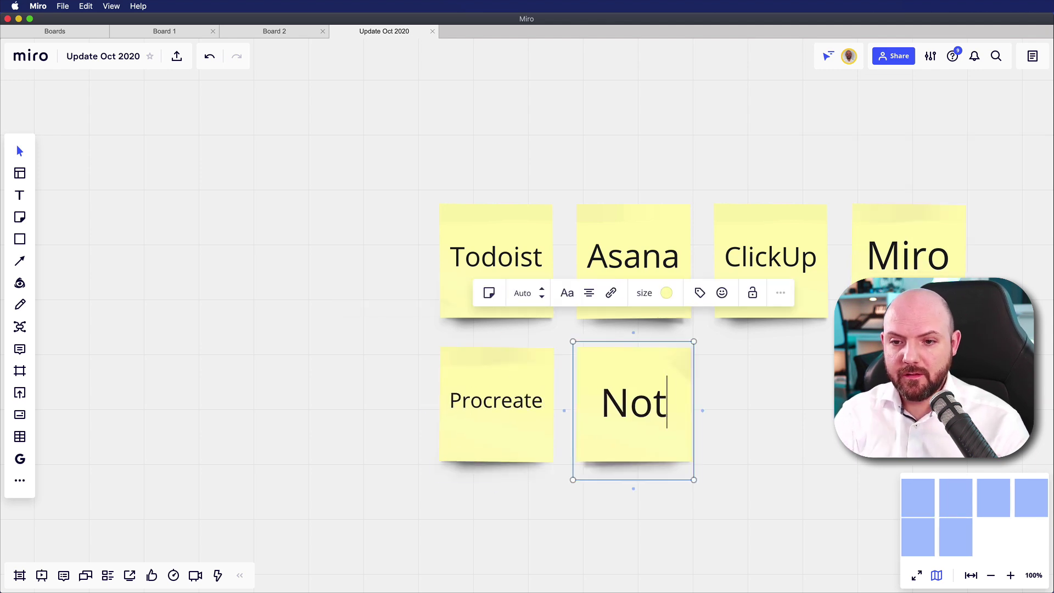
text(ion)
key(Tab)
text(Day One)
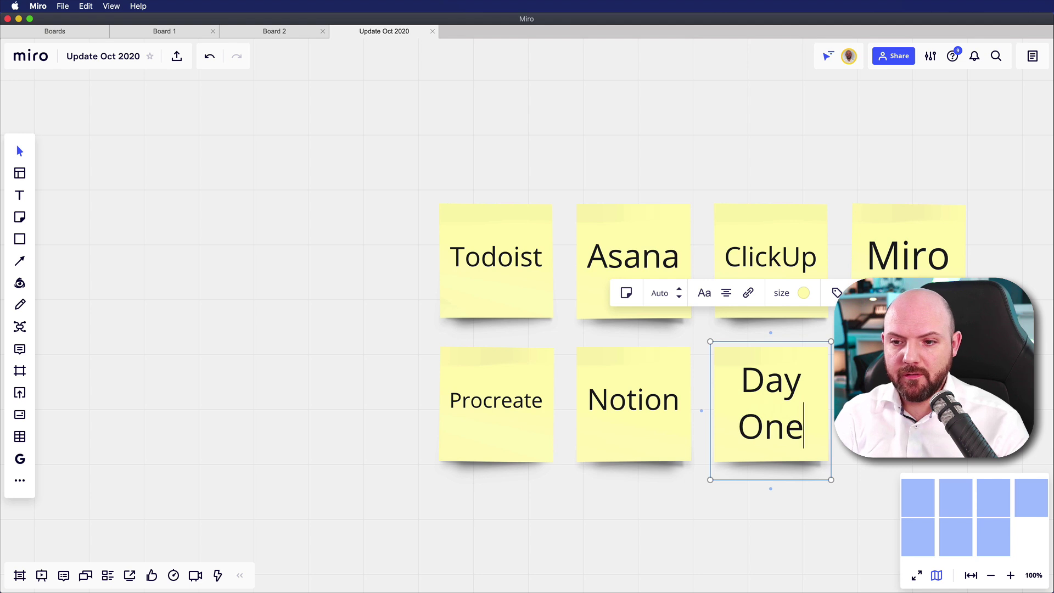
key(Tab)
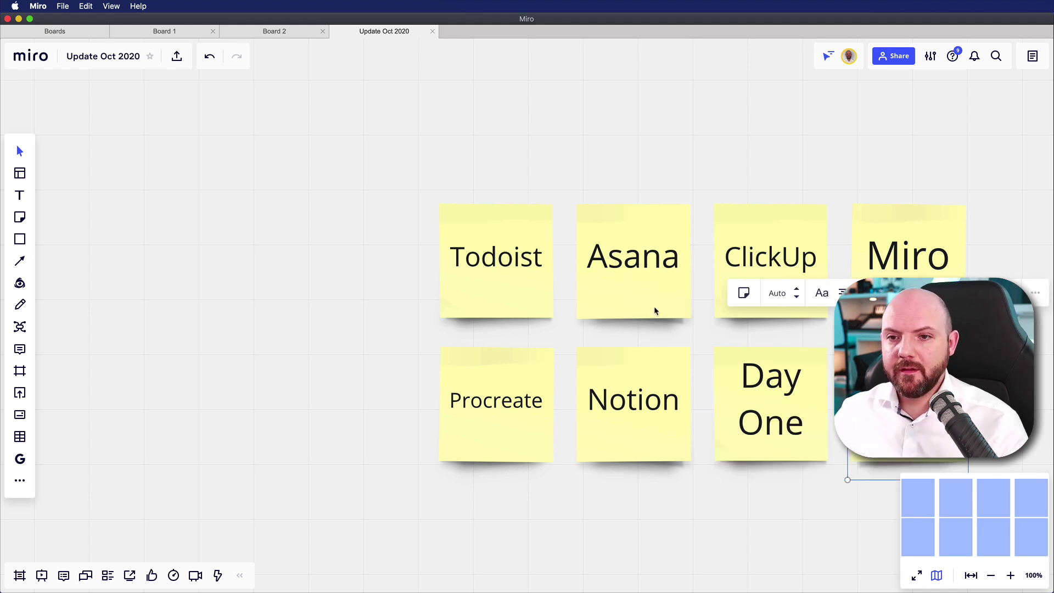
text(Noteshelf)
drag(760, 141, 571, 105)
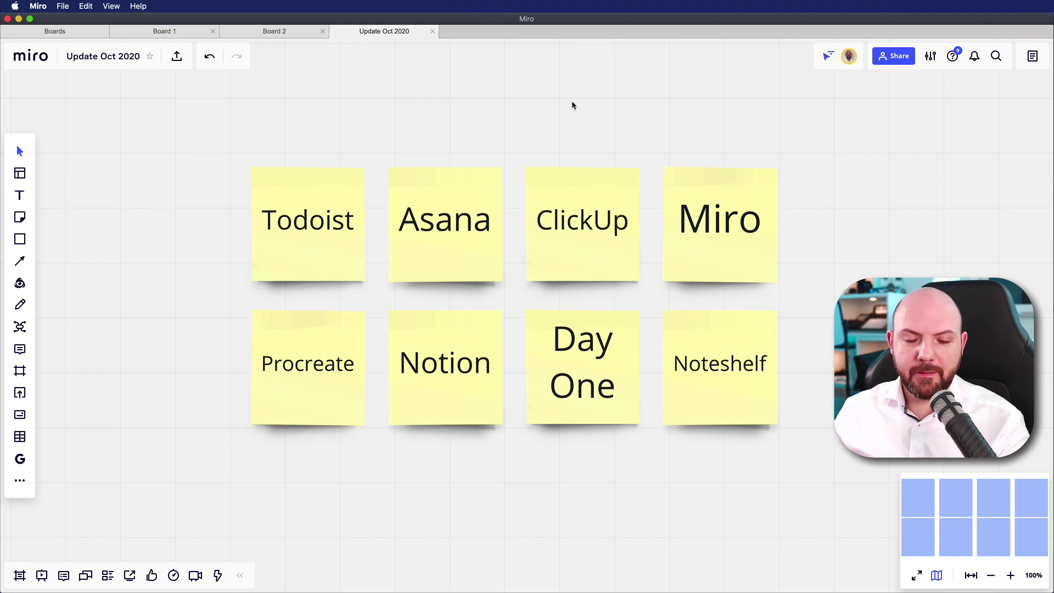
Step: Create a red tag named Task Manager on the Todoist sticky note
scroll(650, 122, right, 1)
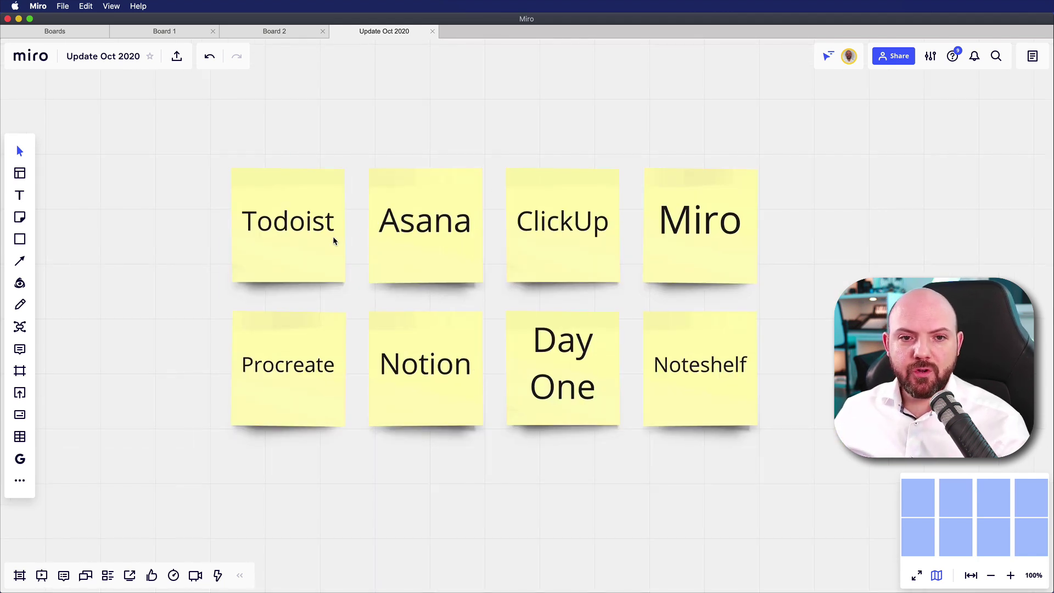
click(334, 239)
scroll(640, 123, left, 3)
scroll(640, 122, up, 2)
click(423, 153)
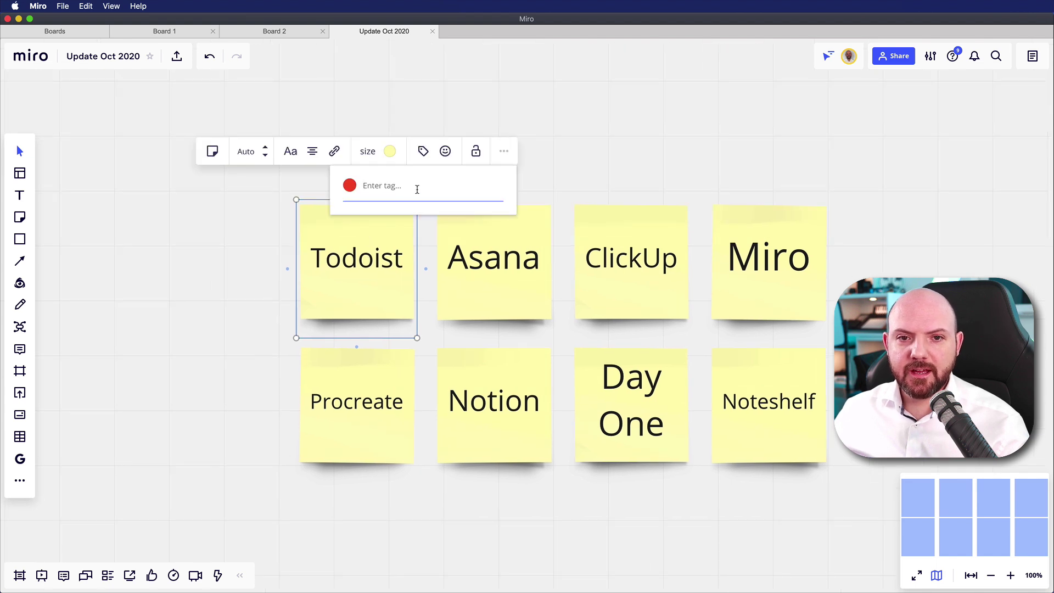
text(Task M)
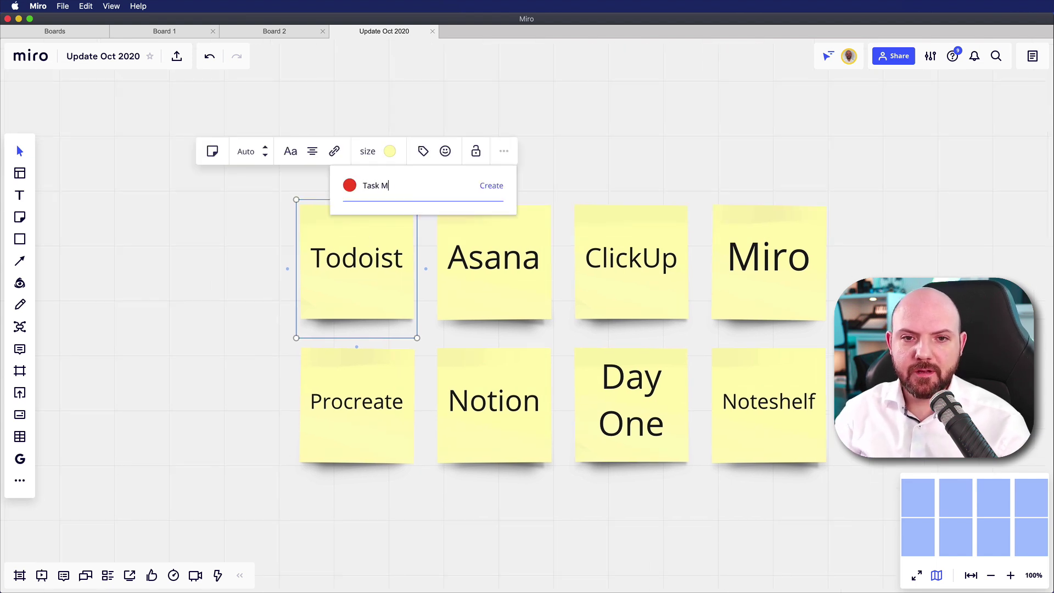
text(anager)
key(Return)
Step: Assign the existing Task Manager tag to the Asana and ClickUp sticky notes
click(497, 269)
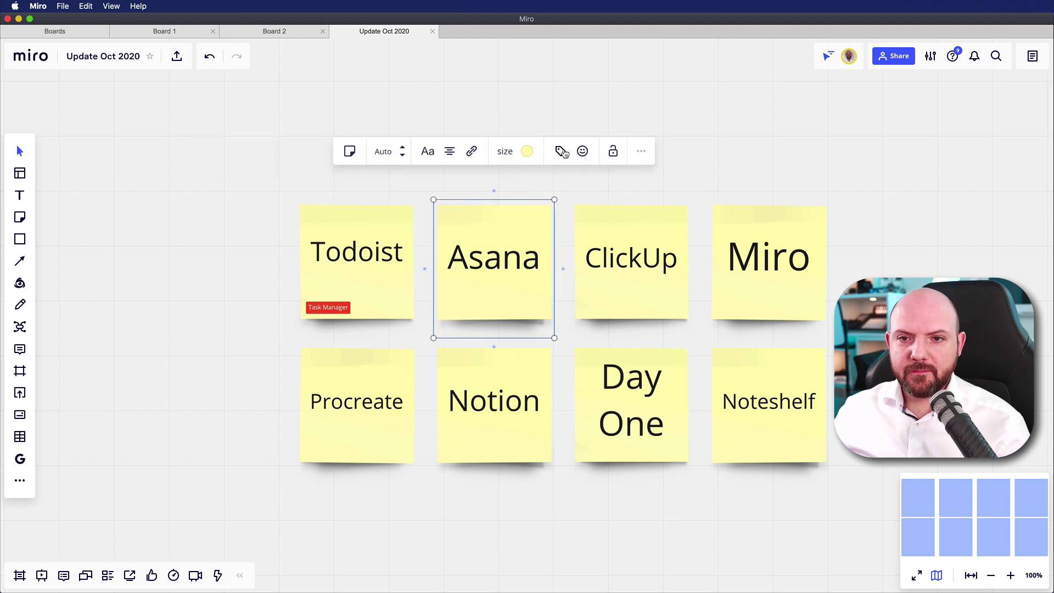
click(562, 153)
click(516, 222)
click(626, 299)
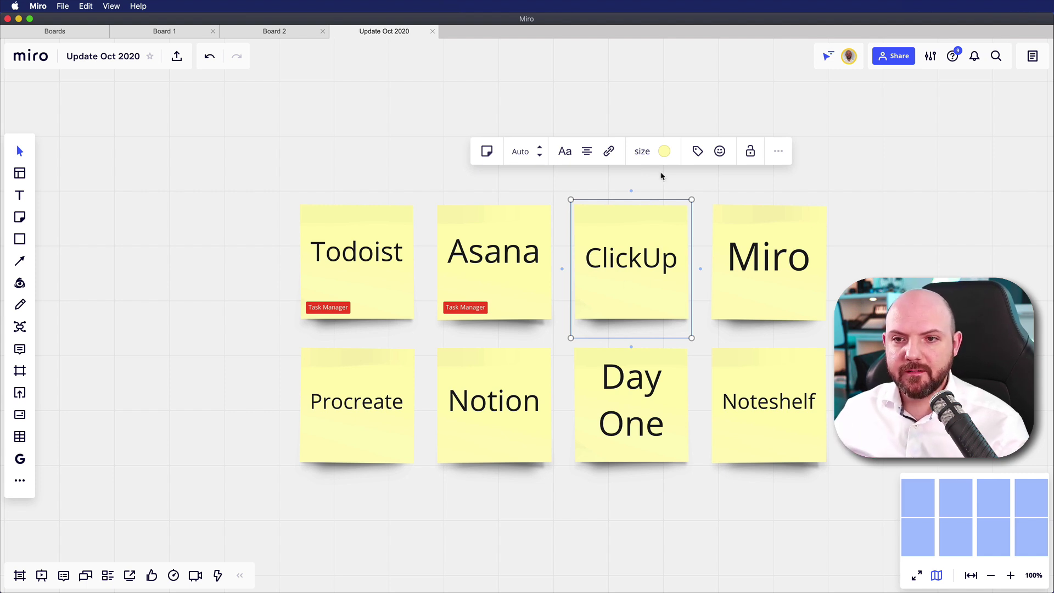
click(697, 152)
click(663, 220)
Step: Create a red tag named Mind Mapping Tool on the Miro sticky note
click(778, 295)
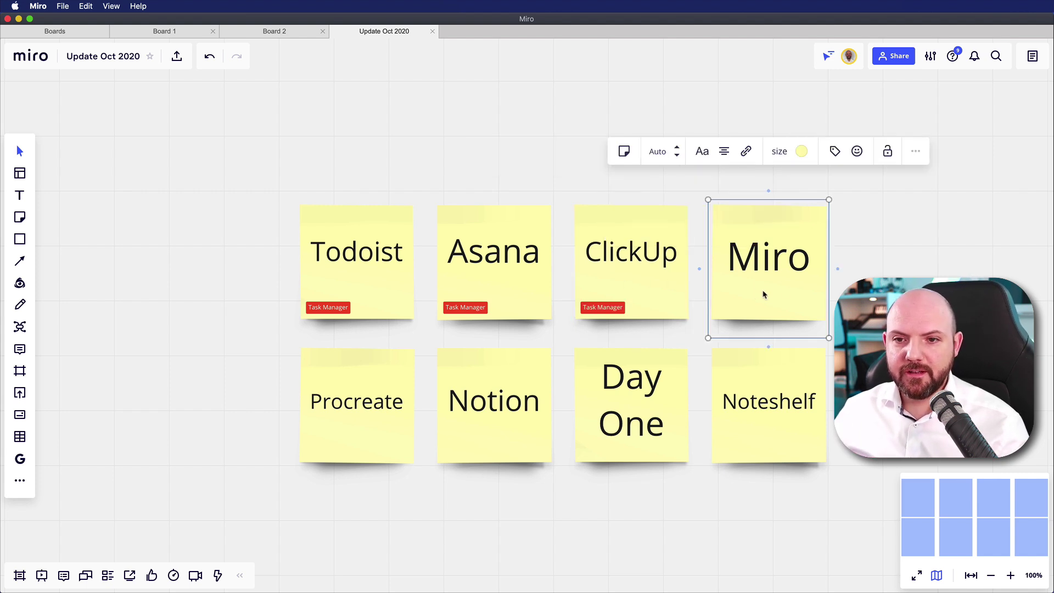
click(832, 153)
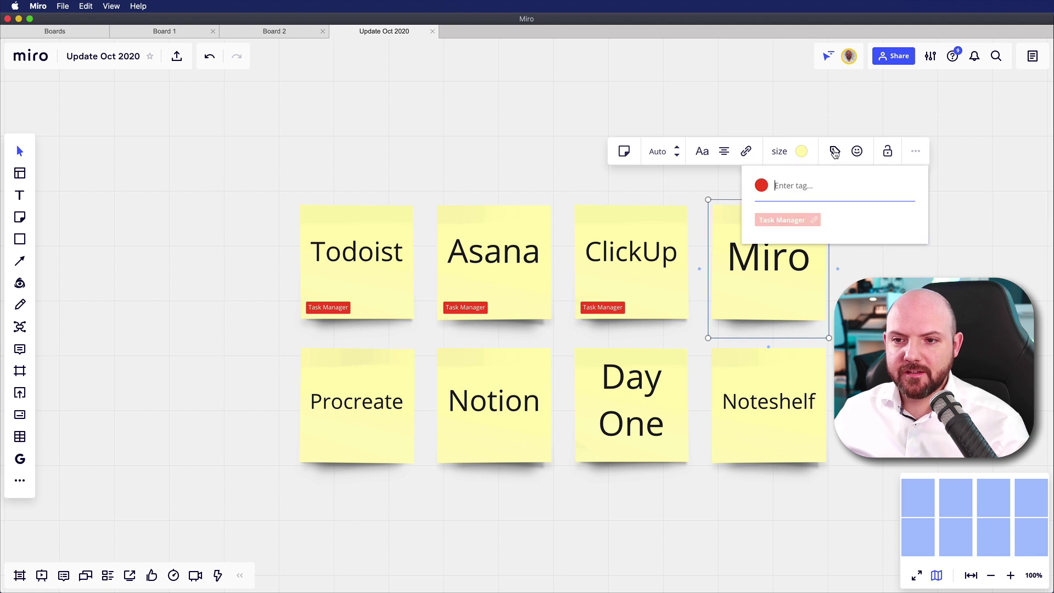
text(Mind Ma)
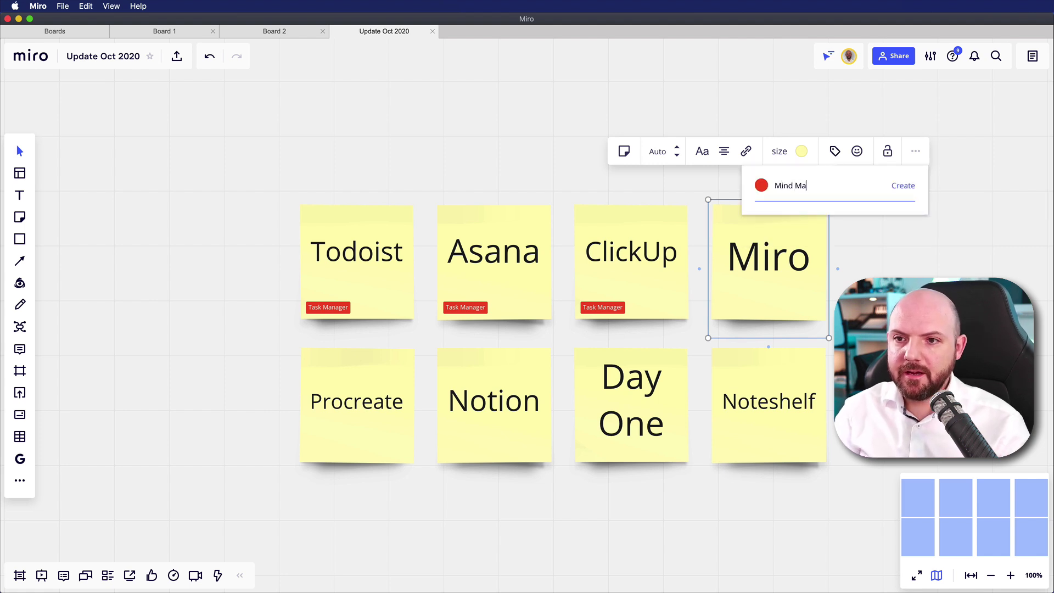
text(pping Tool)
key(Return)
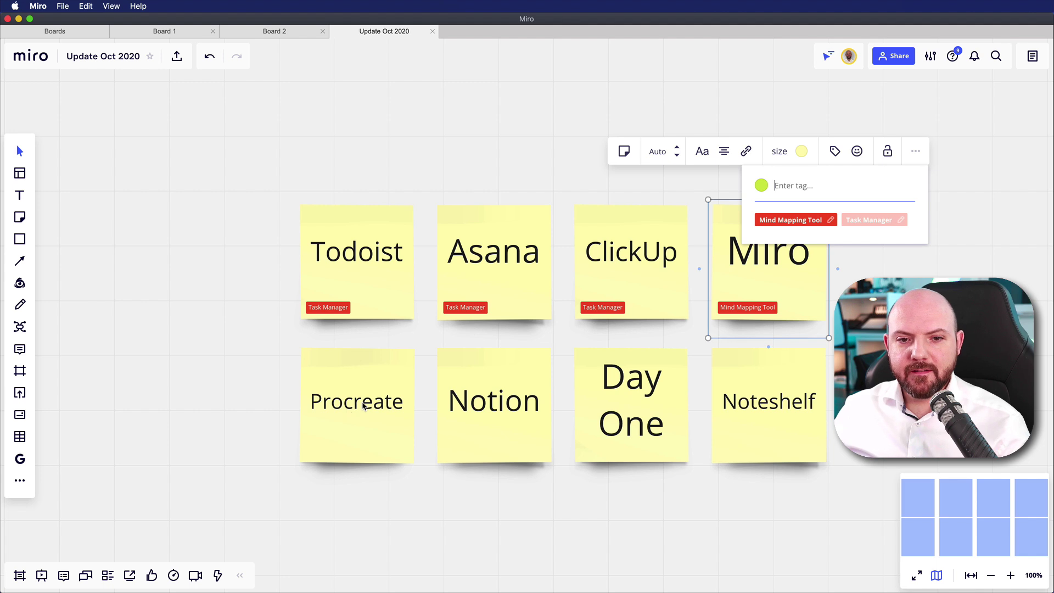
Step: Tag the Procreate sticky note as Drawing App and name the Notion note's tag Knowledge Manager
click(366, 398)
click(422, 293)
text(Drawing App)
key(Return)
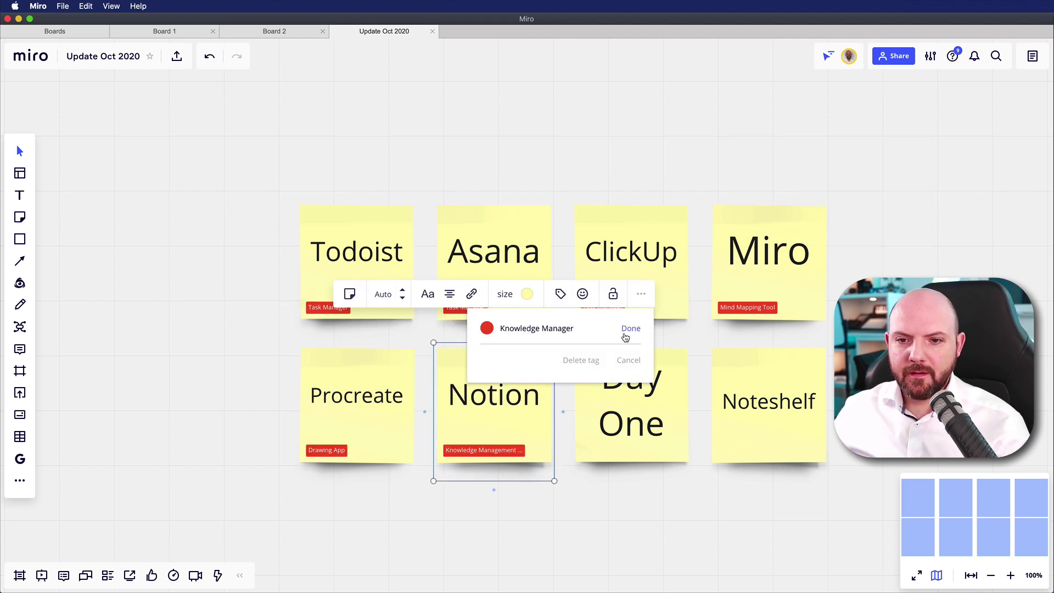
click(626, 332)
Step: Create a red tag named Journaling Tool on the Day One sticky note
click(611, 424)
click(637, 426)
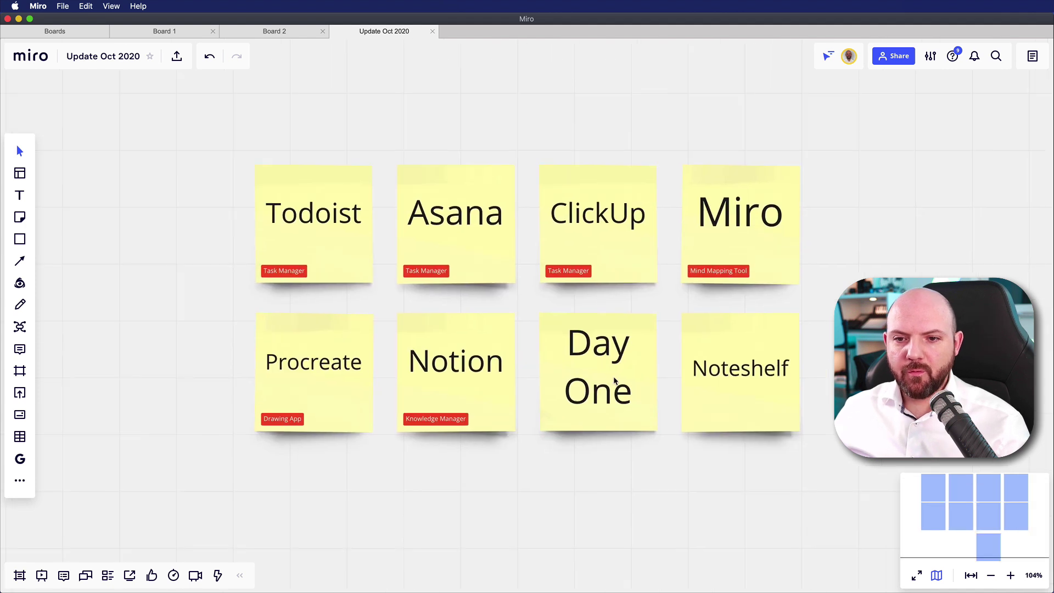
click(616, 382)
click(664, 258)
text(Jounr)
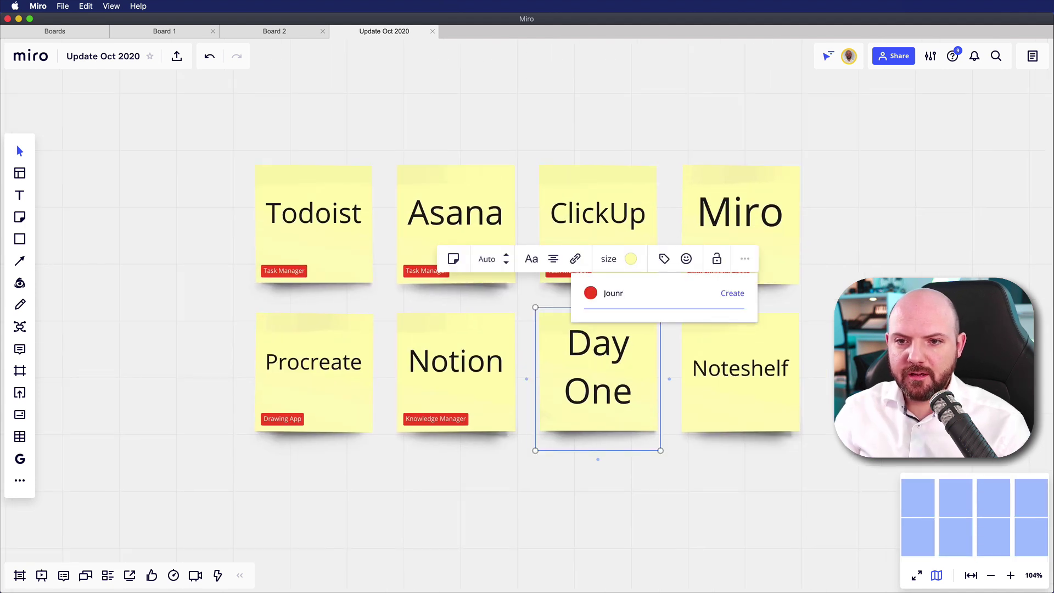
key(Return)
Step: Assign the Journaling Tool tag to the Noteshelf sticky note and create a Note-Taking App tag on it
click(758, 378)
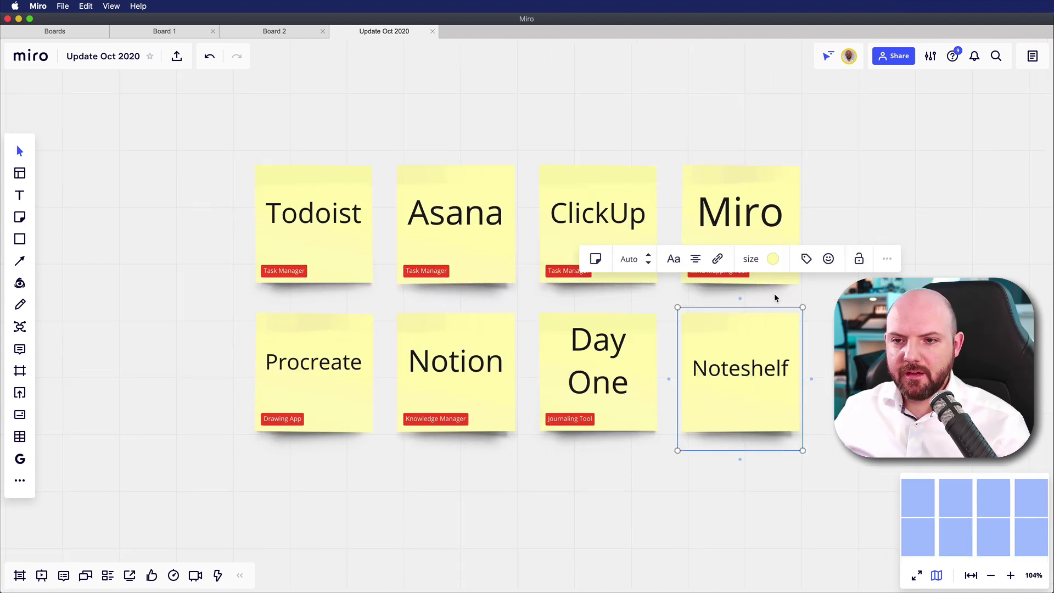
click(806, 258)
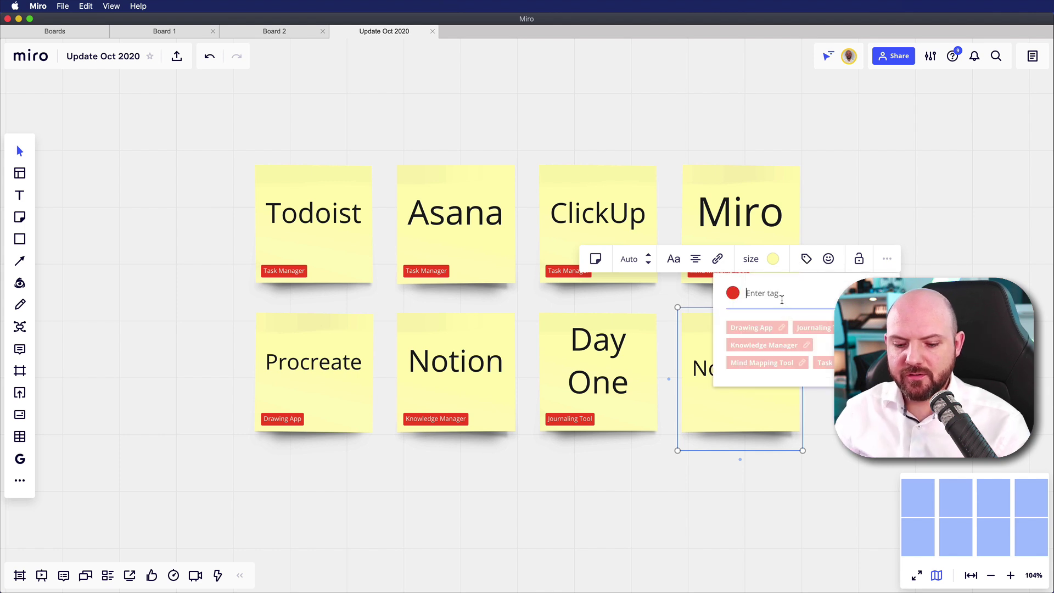
text(Journ)
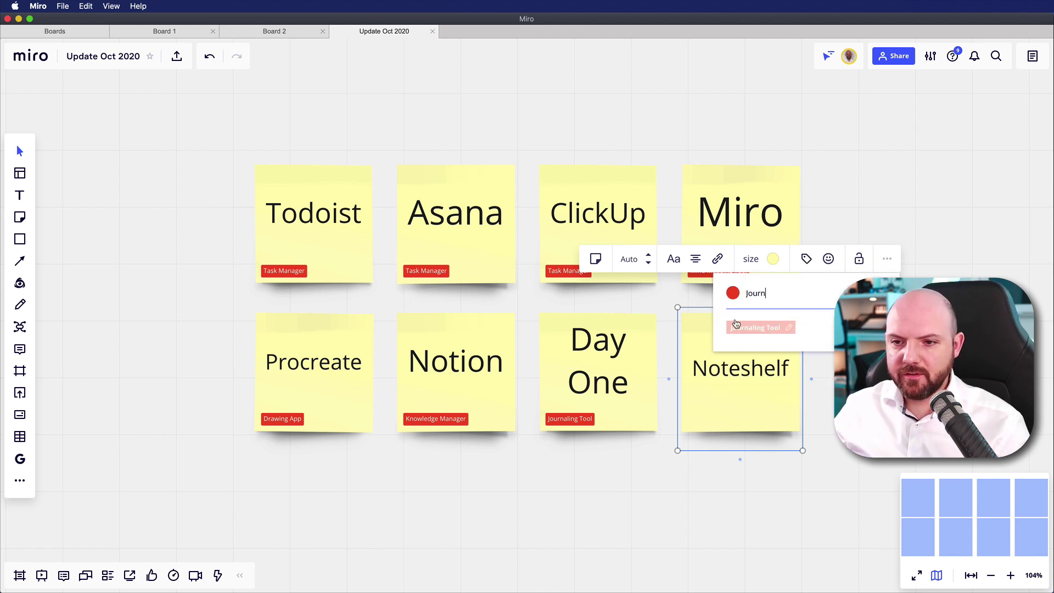
key(Return)
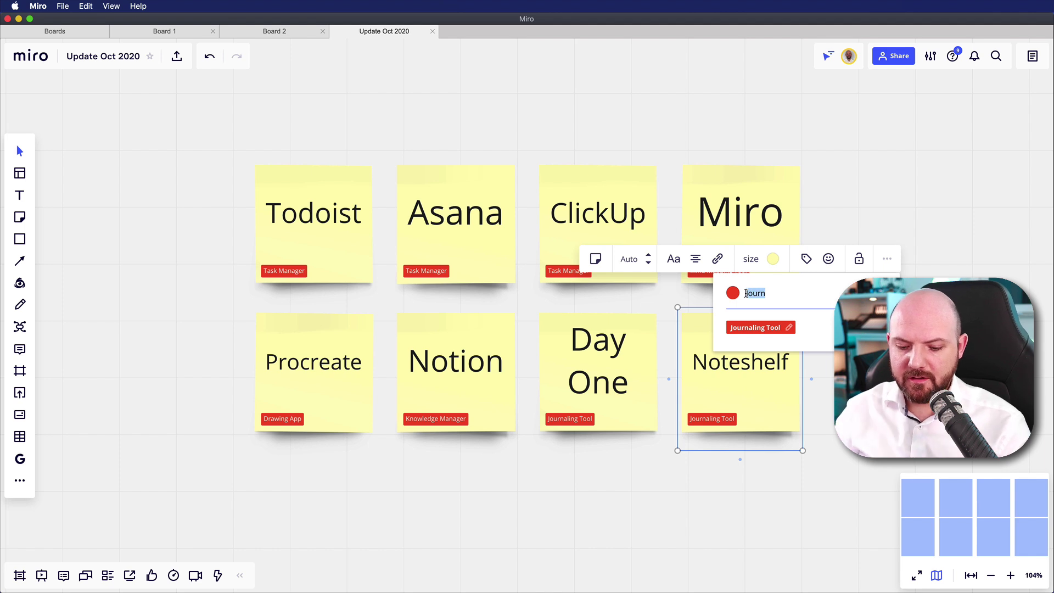
text(Note-Taking App)
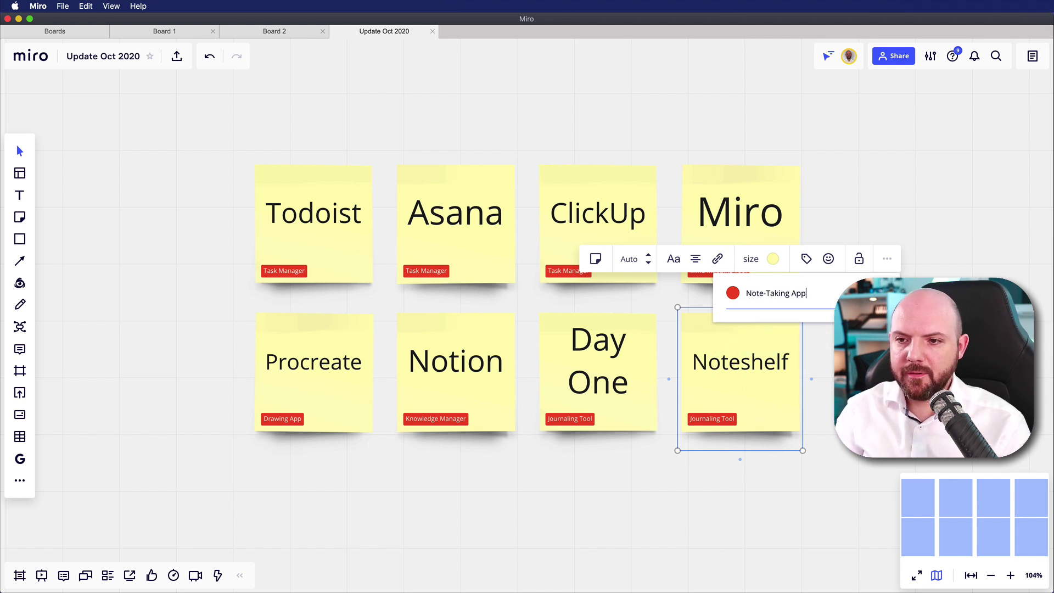
key(Return)
Step: Add the Note-Taking App tag to the Notion sticky note
click(489, 393)
click(522, 259)
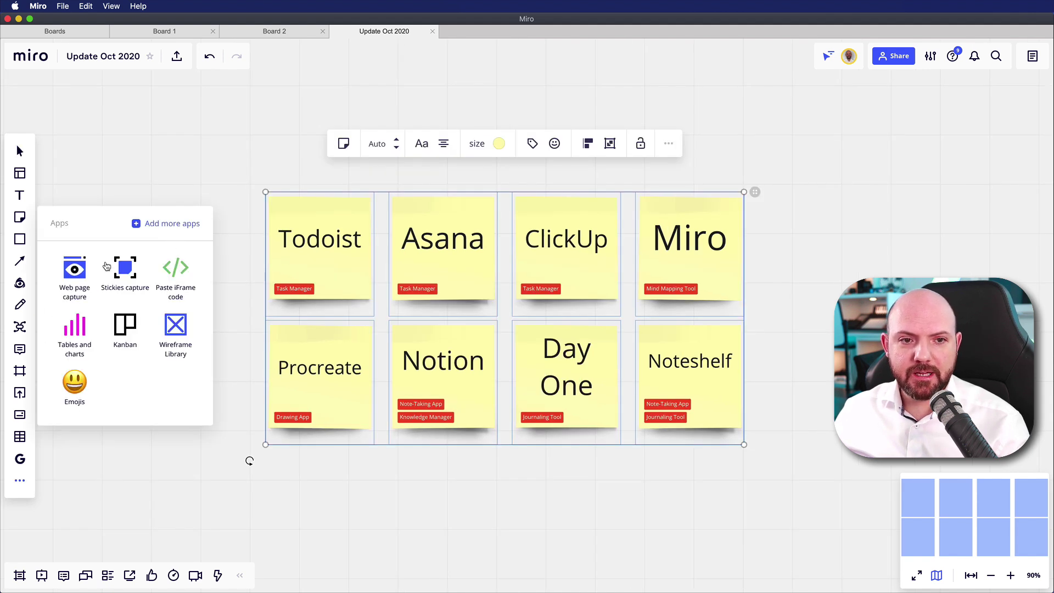
Step: Find the Clusterizer app in the Marketplace by searching for "clust" and review its description page
click(178, 225)
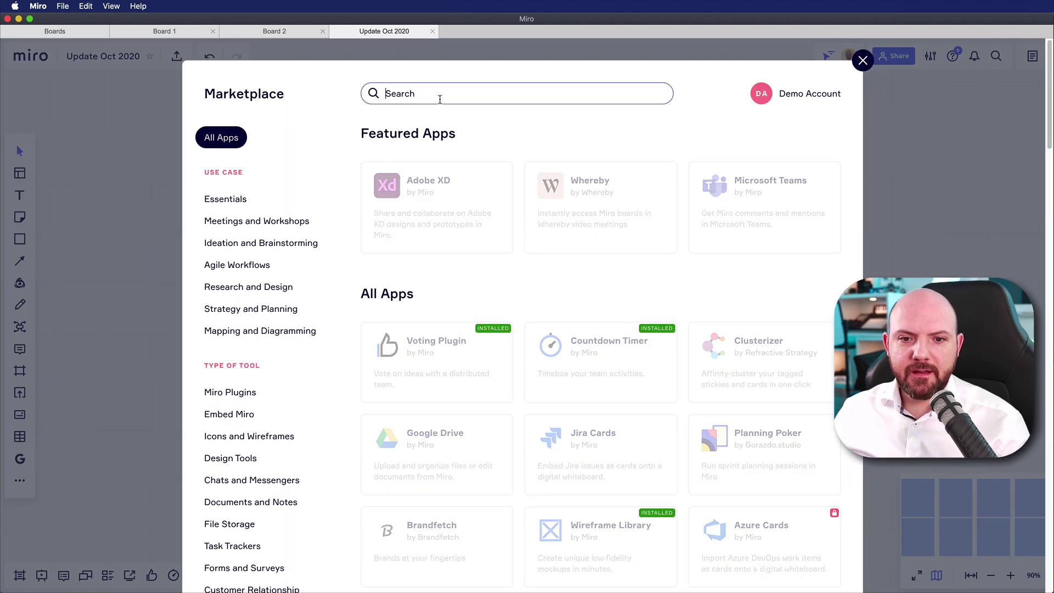
text(clust)
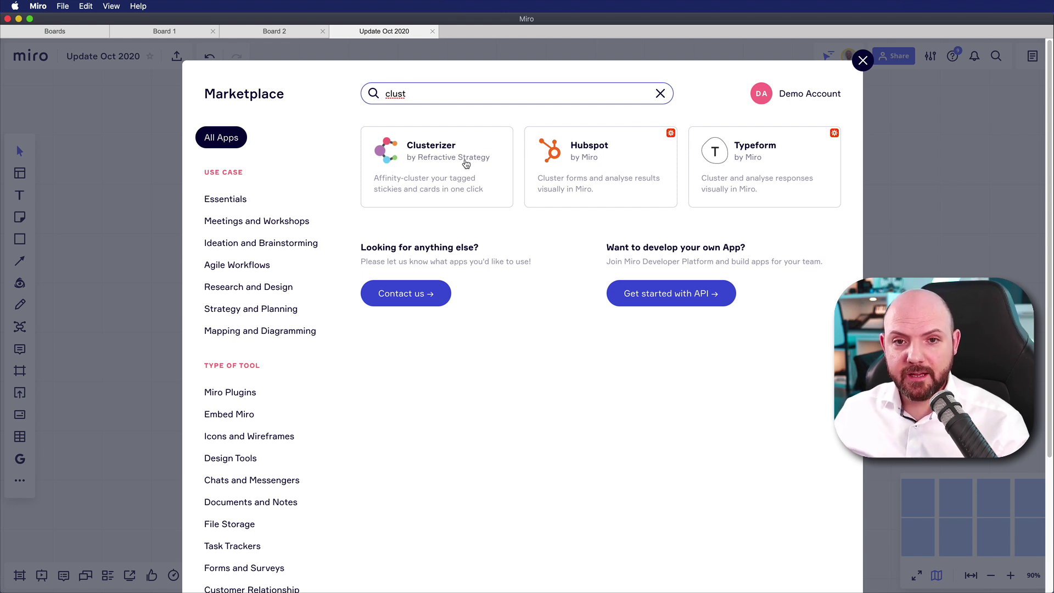
click(465, 164)
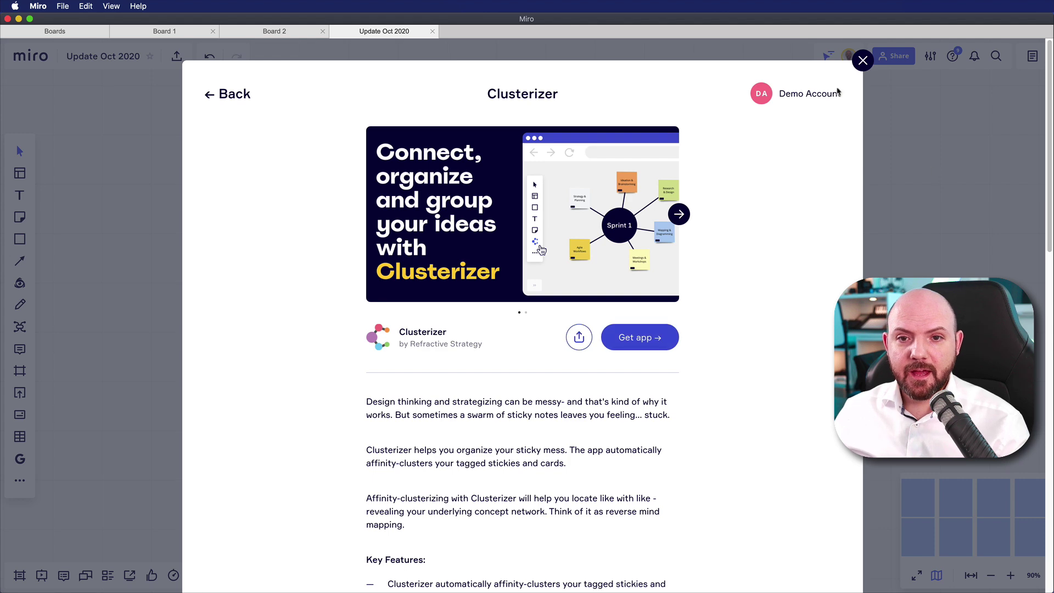
scroll(555, 485, down, 15)
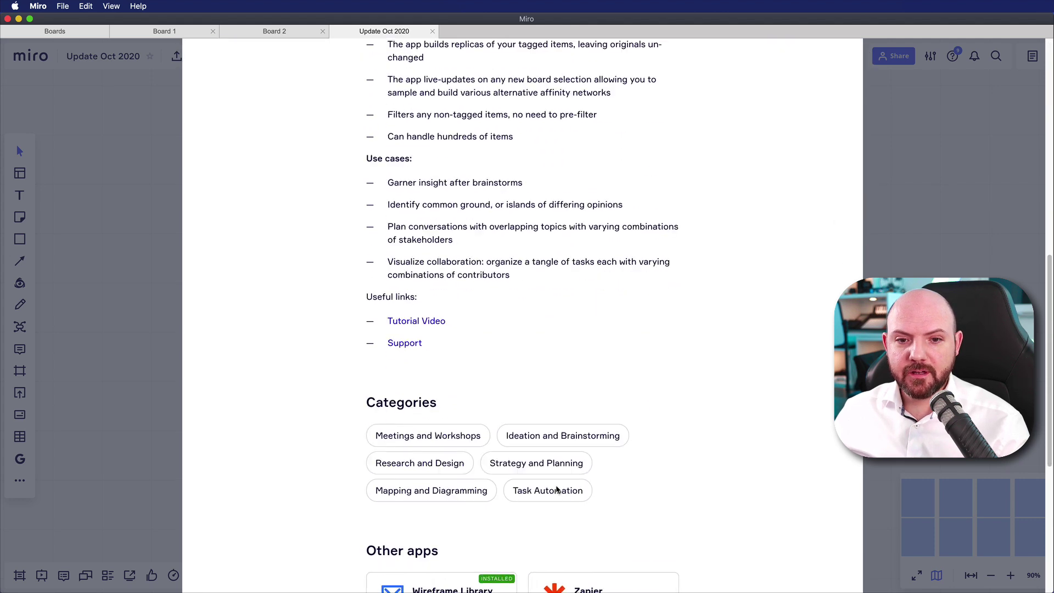
scroll(556, 485, up, 15)
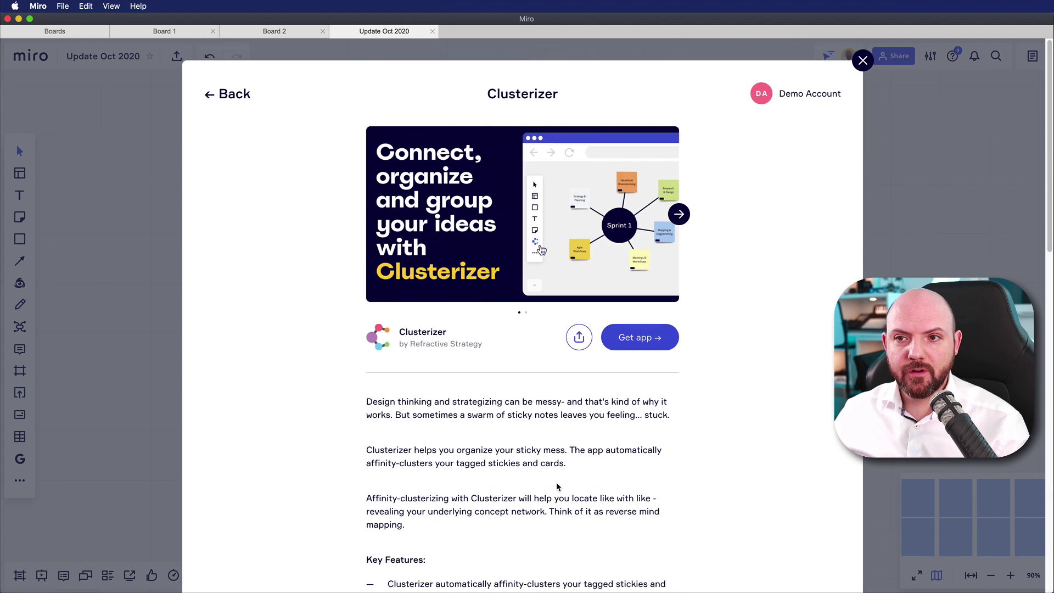
Step: Install Clusterizer for the Demo Account team, close the installation page and reload the board
click(643, 341)
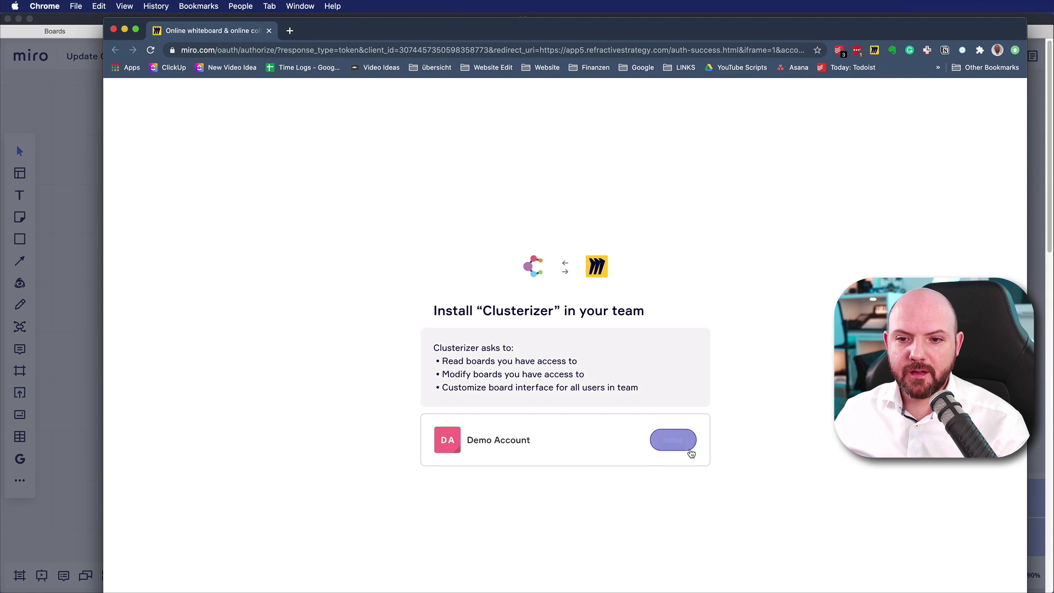
click(680, 441)
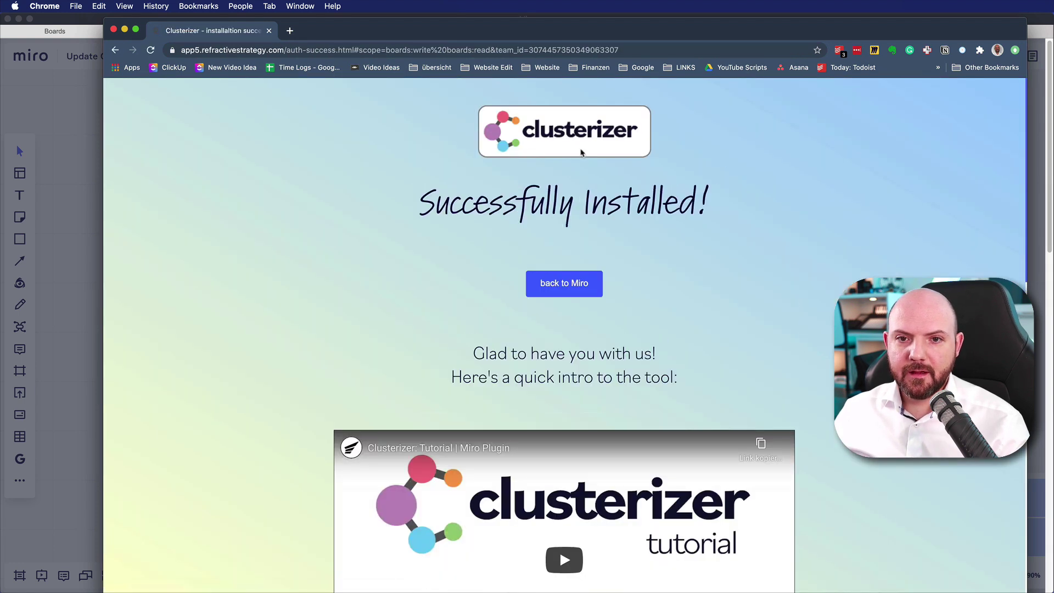
scroll(574, 531, down, 15)
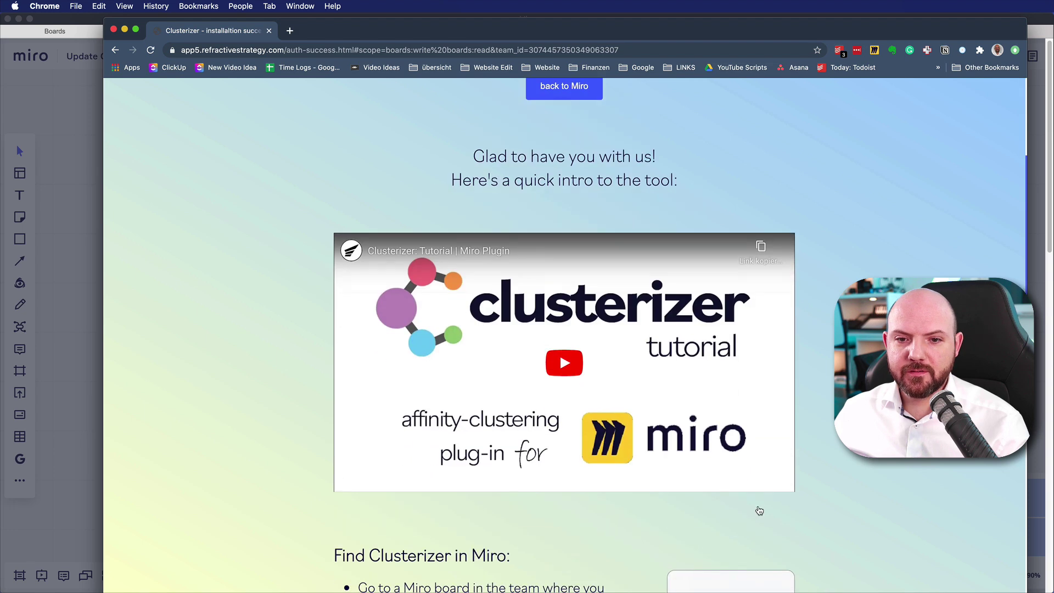
click(113, 29)
key(super+backslash)
key(super+r)
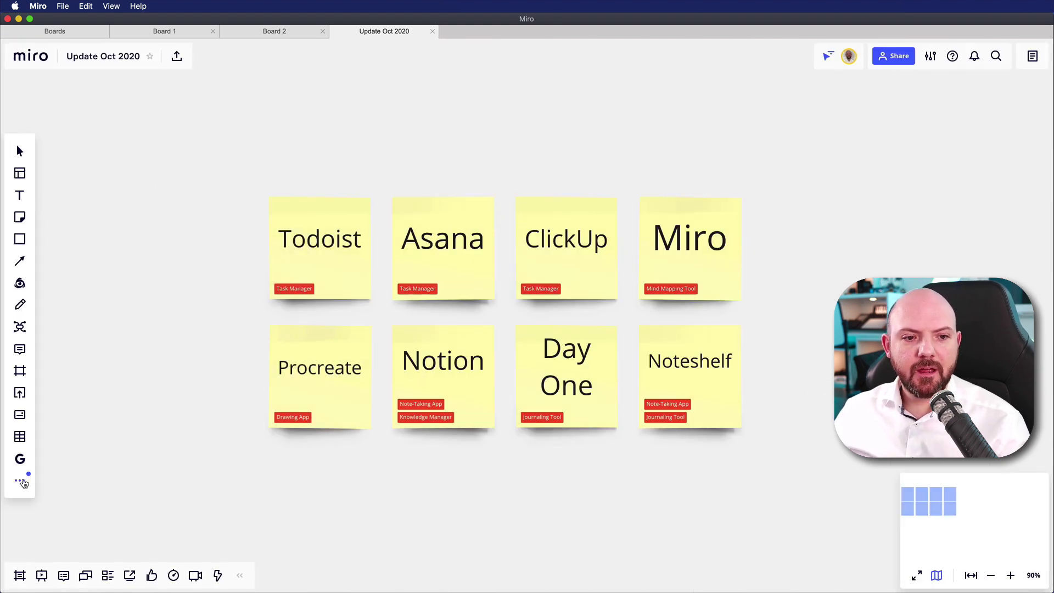
Step: Pin Clusterizer to the board's toolbar and open it with all eight tagged sticky notes selected
click(24, 481)
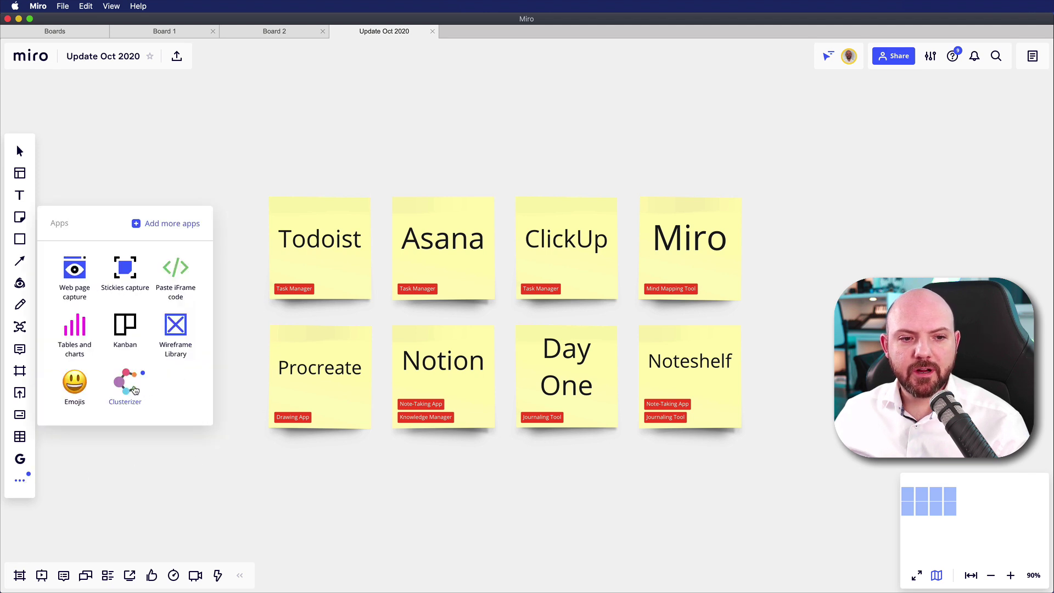
drag(133, 389, 28, 448)
click(90, 450)
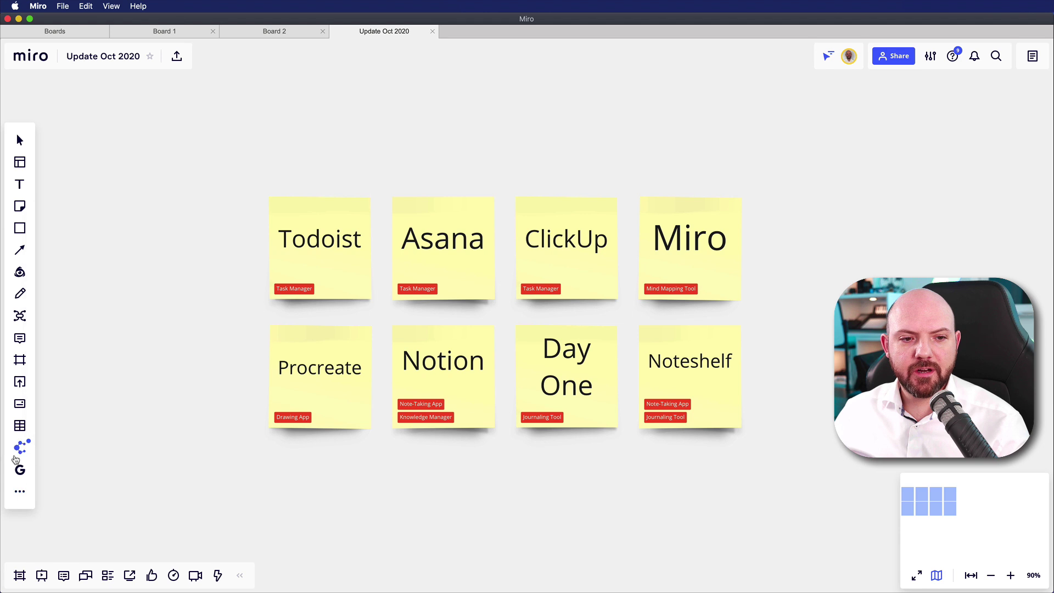
drag(200, 172, 786, 494)
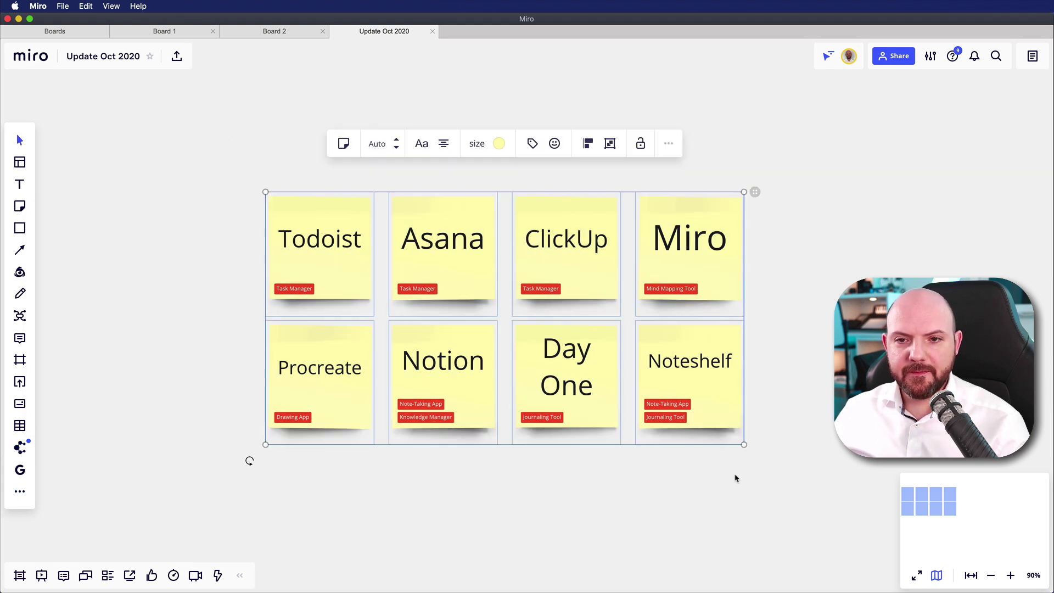
click(22, 448)
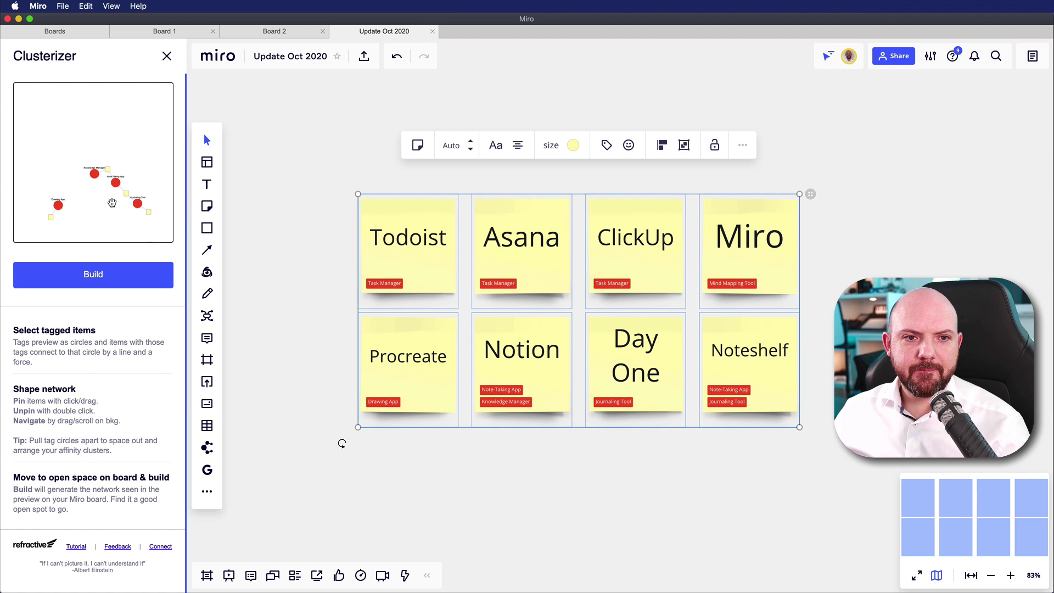
Step: Spread the six tag circles apart in the Clusterizer preview so the clusters form a loose ring
scroll(112, 203, up, 5)
drag(102, 181, 117, 128)
drag(69, 165, 47, 136)
scroll(85, 153, down, 3)
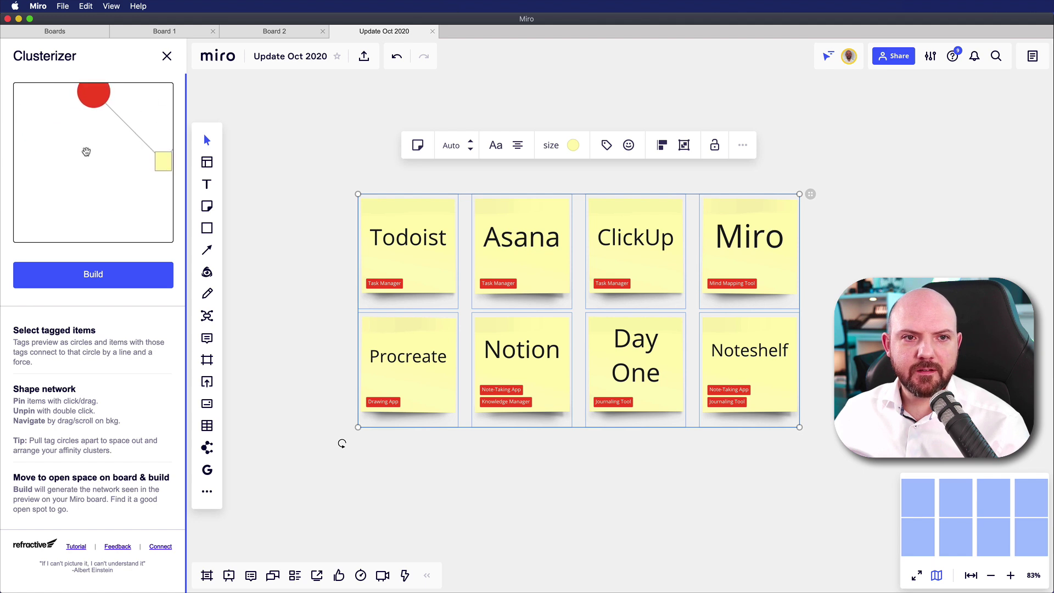
drag(71, 201, 69, 176)
drag(84, 132, 157, 125)
scroll(110, 155, up, 4)
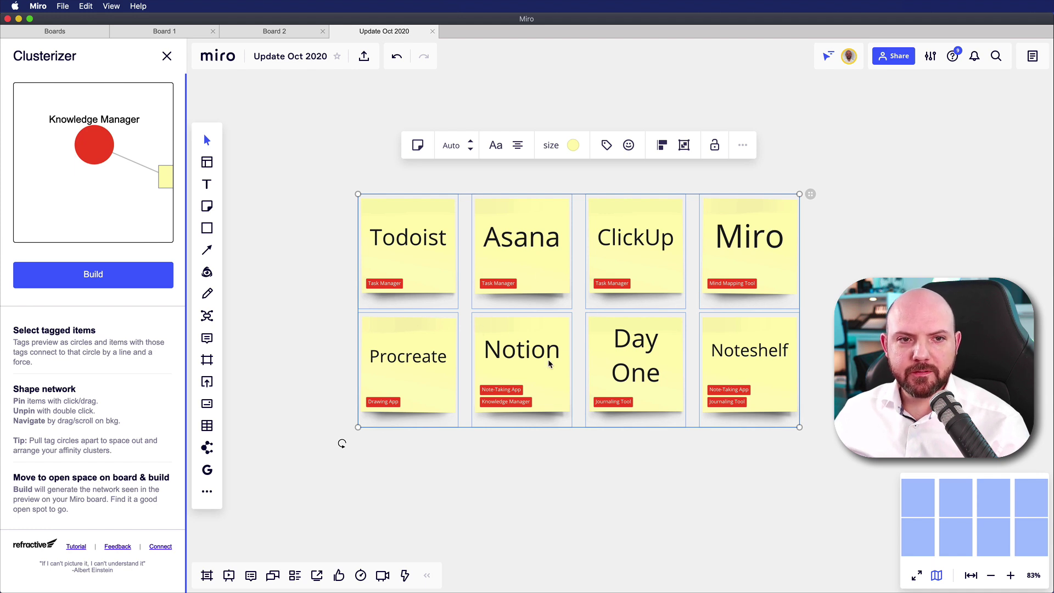
scroll(115, 209, right, 5)
drag(87, 200, 141, 172)
scroll(150, 171, down, 5)
scroll(142, 171, down, 4)
drag(121, 227, 106, 165)
scroll(118, 169, up, 4)
drag(121, 226, 114, 172)
mouse_move(40, 232)
mouse_down()
mouse_move(46, 129)
mouse_move(123, 176)
mouse_move(81, 159)
mouse_move(101, 175)
mouse_up()
scroll(123, 185, up, 2)
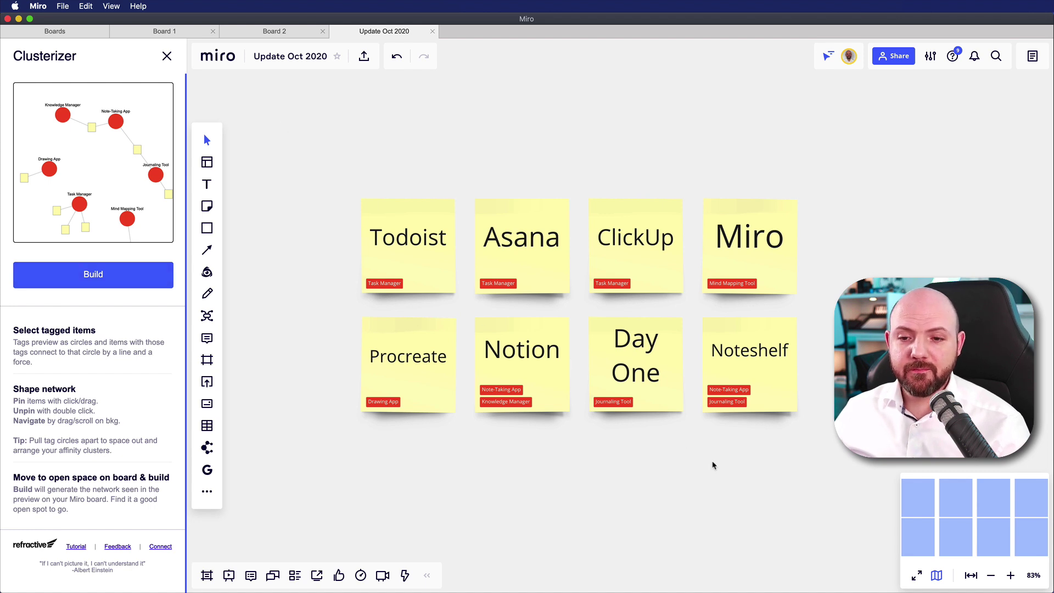
Step: Build the previewed cluster network in an empty area of the board, away from the original sticky notes
scroll(733, 479, right, 10)
scroll(732, 480, down, 5)
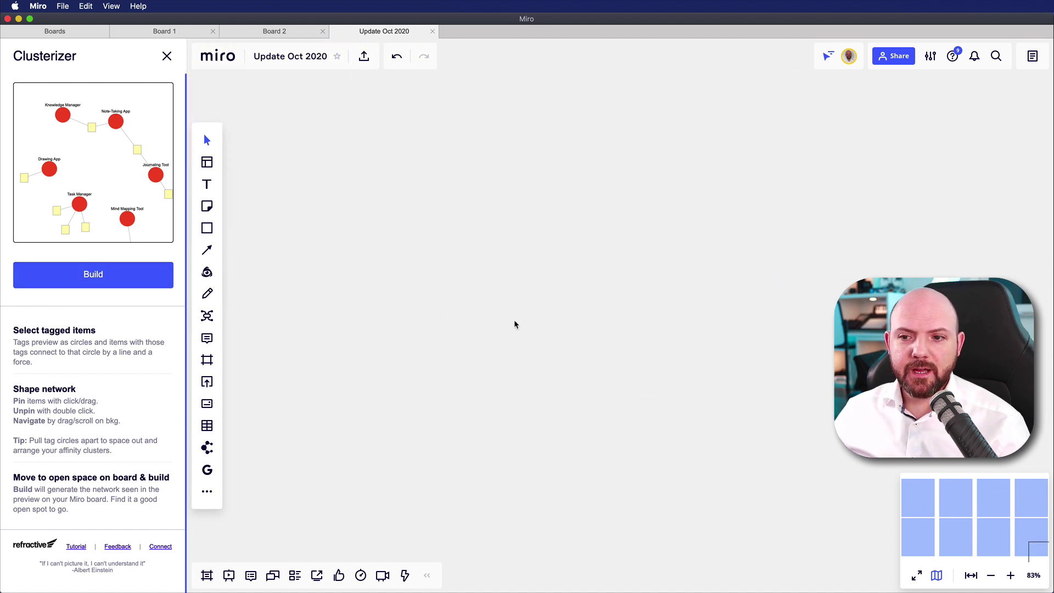
scroll(515, 327, down, 5)
drag(518, 328, 549, 345)
scroll(731, 445, down, 1)
drag(785, 482, 291, 148)
drag(785, 378, 667, 286)
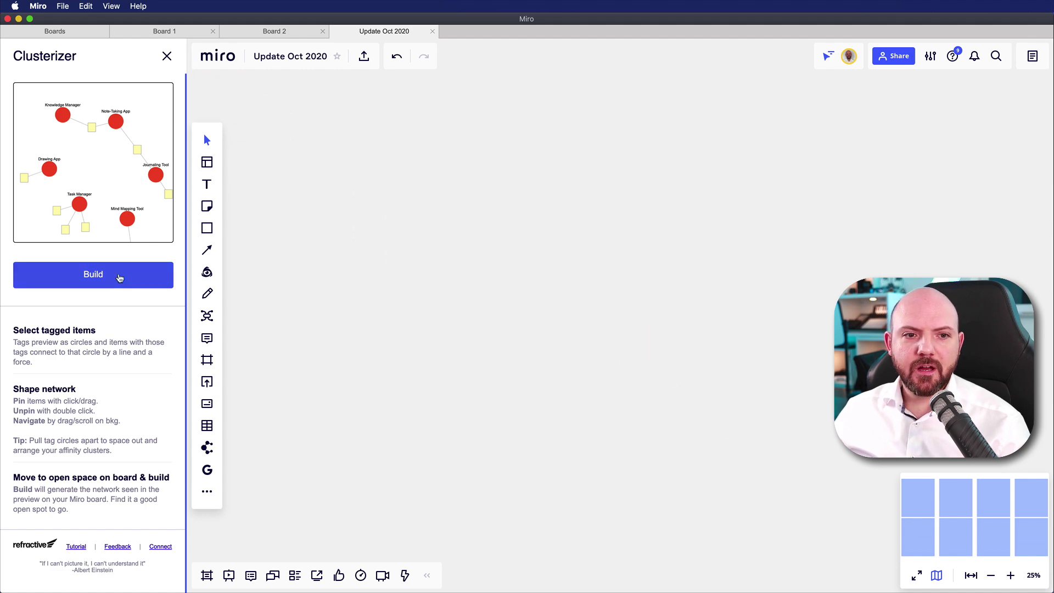
click(118, 275)
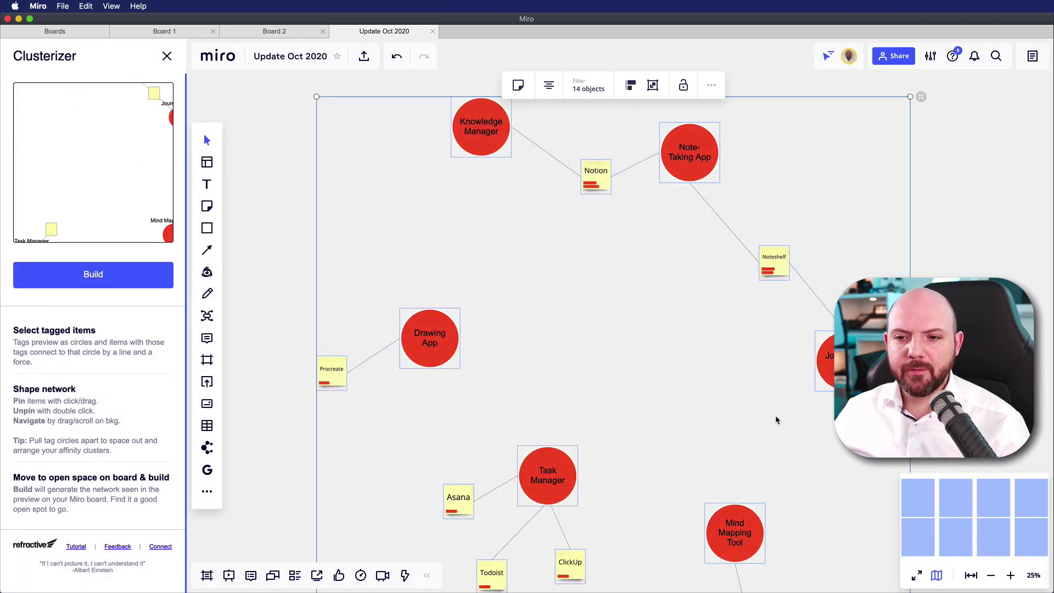
Step: Scale the whole built network down to less than half its size and deselect it
scroll(777, 419, down, 5)
scroll(777, 420, up, 2)
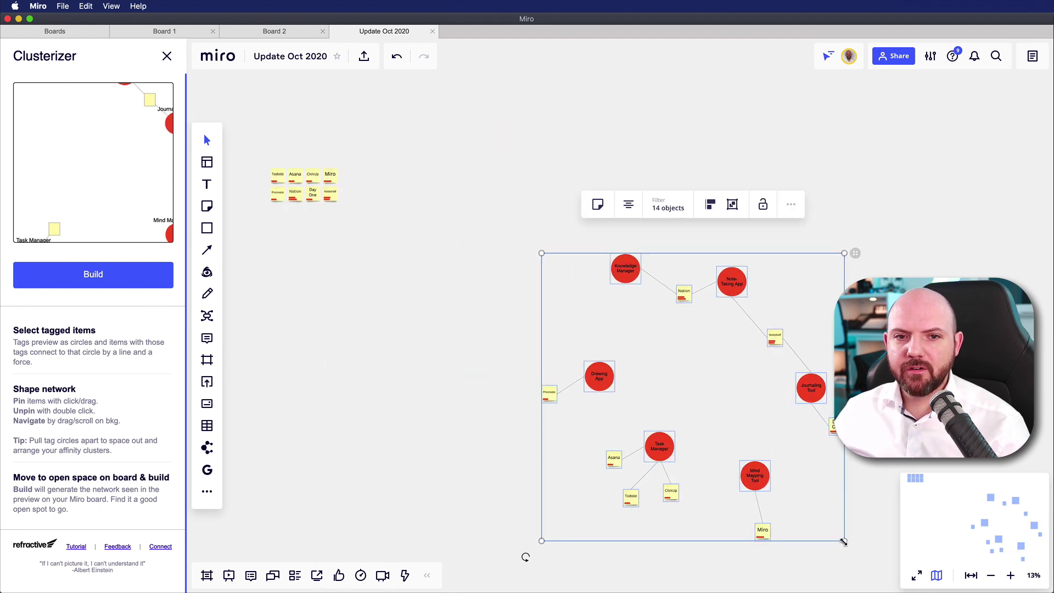
drag(843, 539, 675, 378)
click(732, 305)
scroll(659, 306, up, 4)
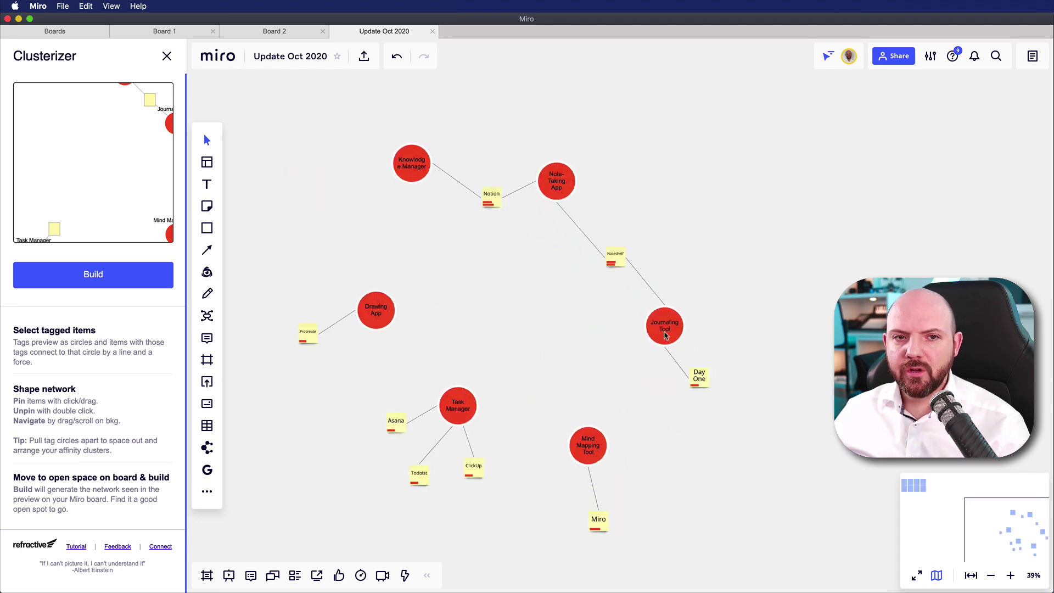
Step: Add arrowheads to both ends of the connector between the Noteshelf sticky note and the Journaling Tool circle
click(667, 330)
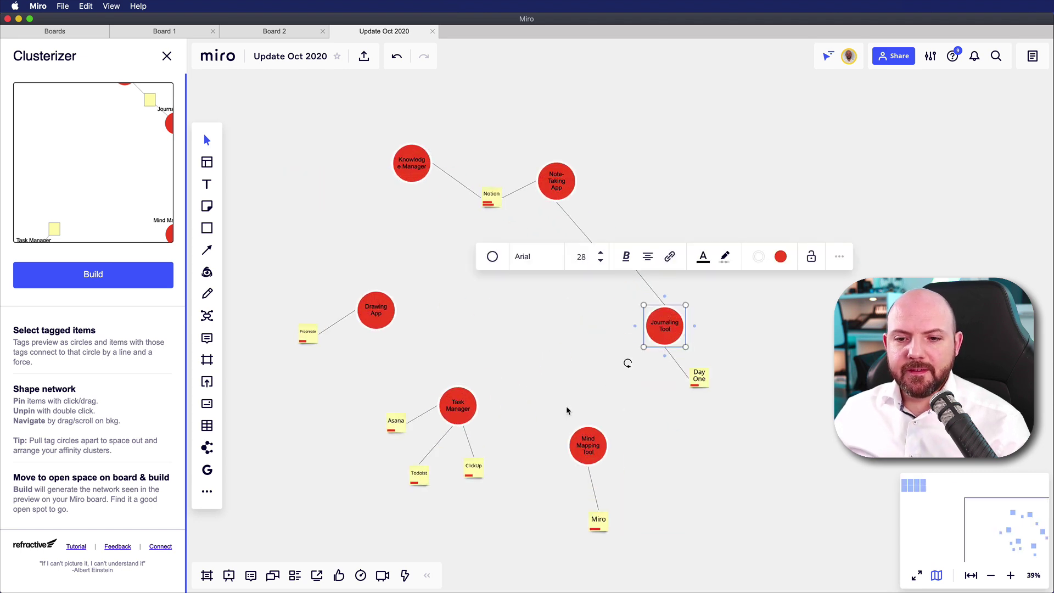
scroll(569, 405, up, 4)
scroll(580, 301, up, 2)
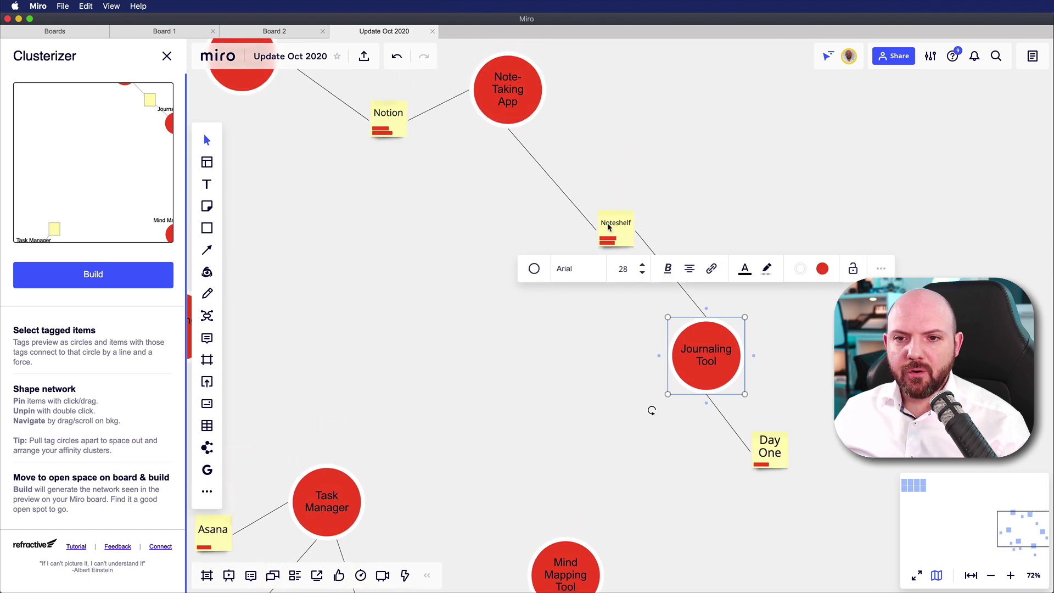
drag(618, 244, 598, 209)
click(634, 258)
scroll(631, 272, up, 6)
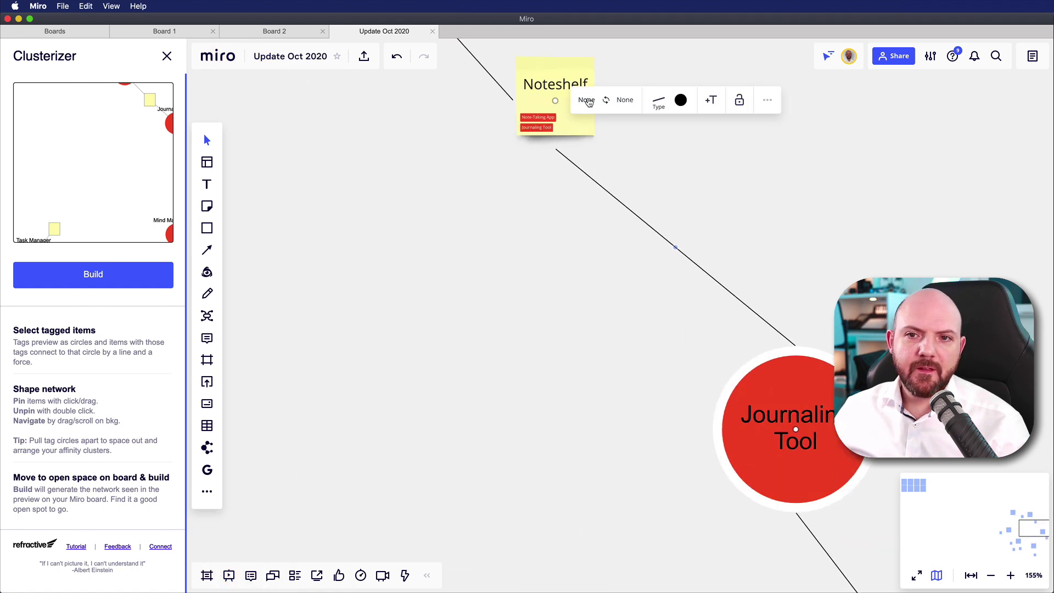
click(586, 100)
click(584, 147)
click(624, 100)
click(625, 148)
click(865, 259)
Step: Bend the Noteshelf–Journaling Tool connector at its midpoint, pulling it out below the Noteshelf sticky note
click(686, 256)
drag(675, 247, 536, 295)
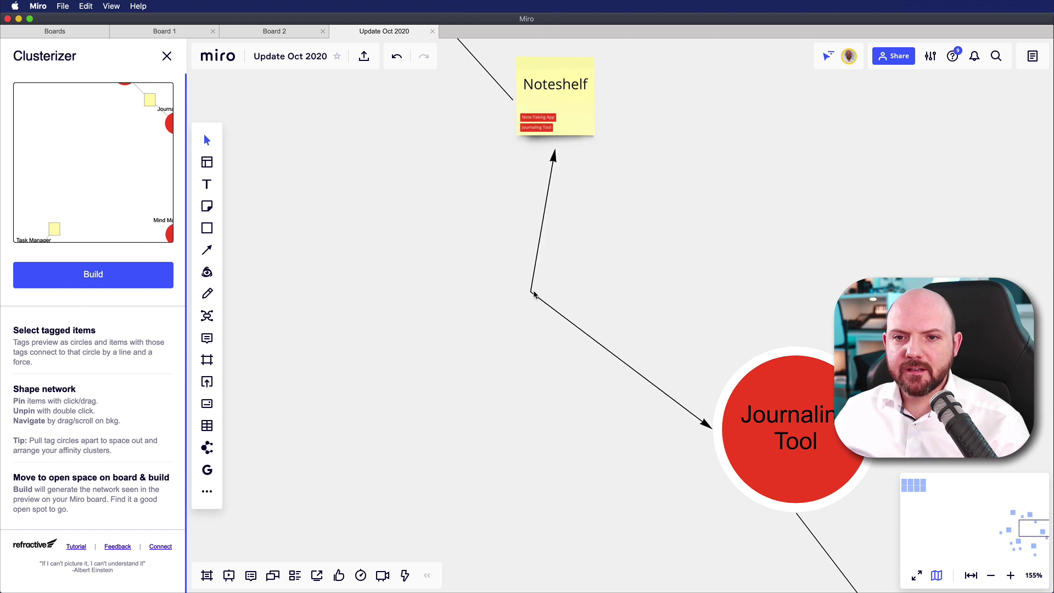
click(807, 285)
Step: Move the Notion sticky note up between the Knowledge Manager and Note-Taking App circles
scroll(806, 285, down, 5)
scroll(762, 192, left, 3)
scroll(761, 193, up, 2)
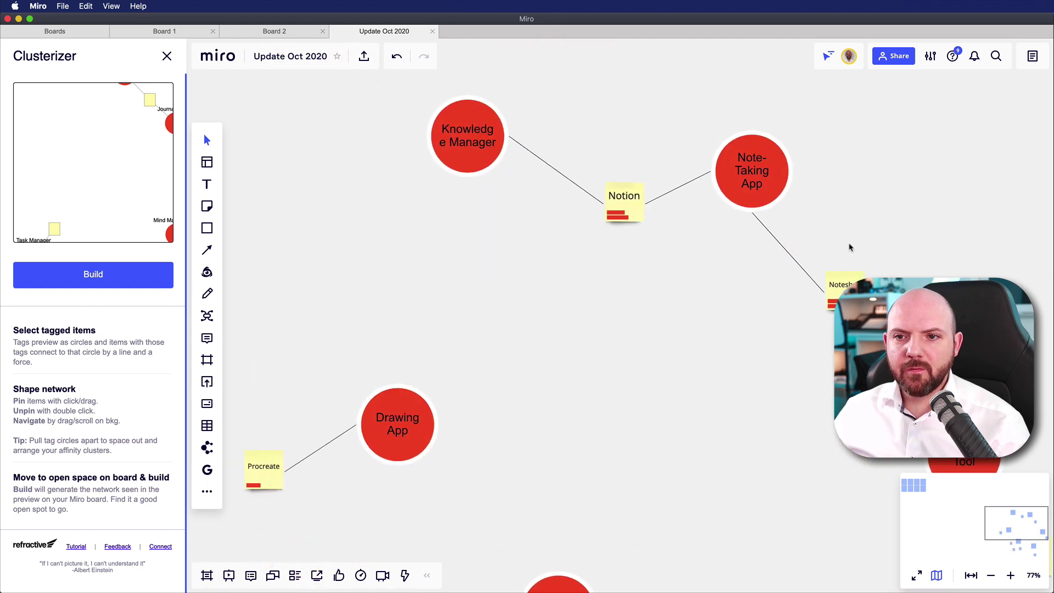
click(762, 178)
drag(646, 205, 644, 124)
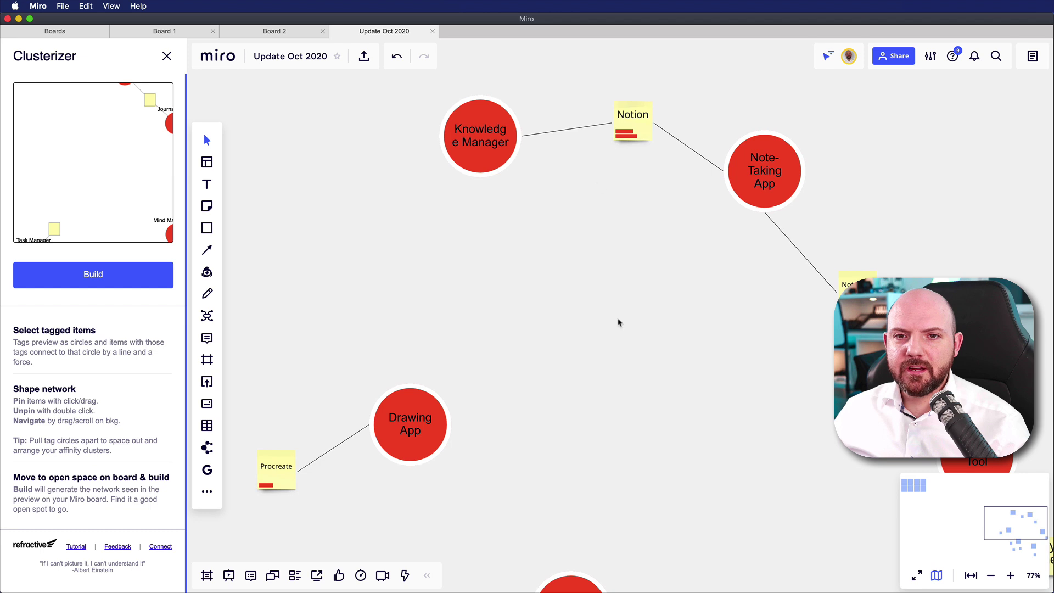
Step: Examine the original tagged sticky notes and compare them with the clusters built around each tag
scroll(664, 417, down, 8)
drag(507, 231, 864, 380)
scroll(595, 379, down, 3)
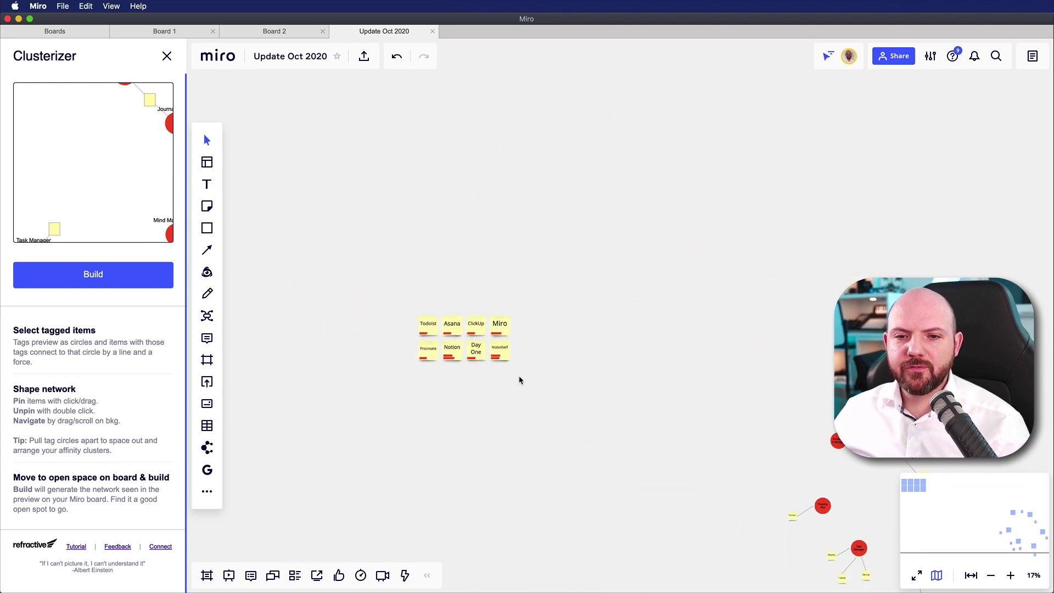
scroll(506, 384, up, 3)
scroll(670, 443, left, 3)
scroll(734, 400, up, 6)
scroll(614, 418, up, 4)
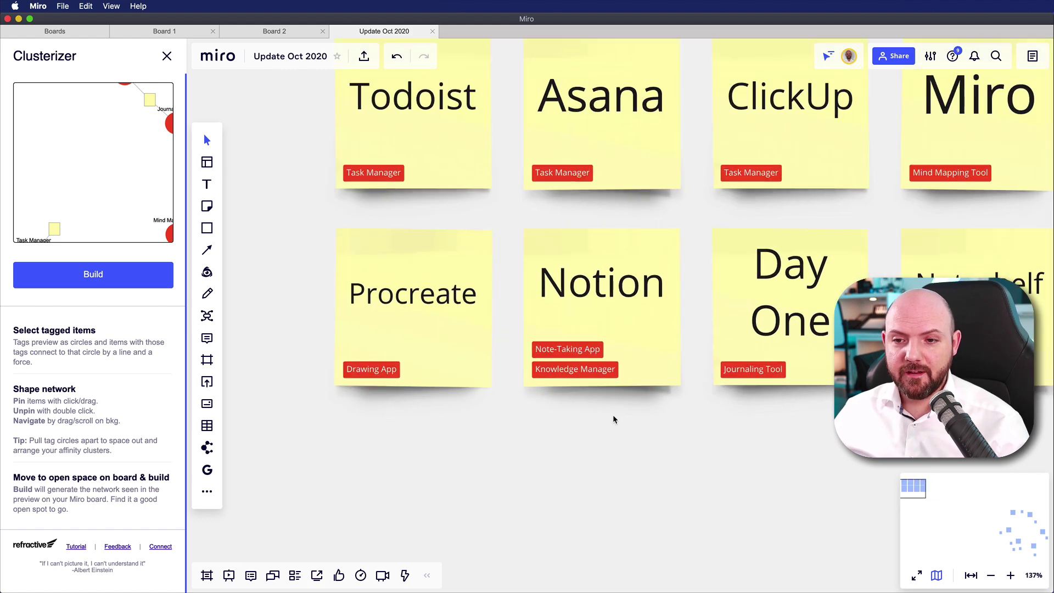
scroll(756, 435, down, 5)
drag(798, 440, 511, 228)
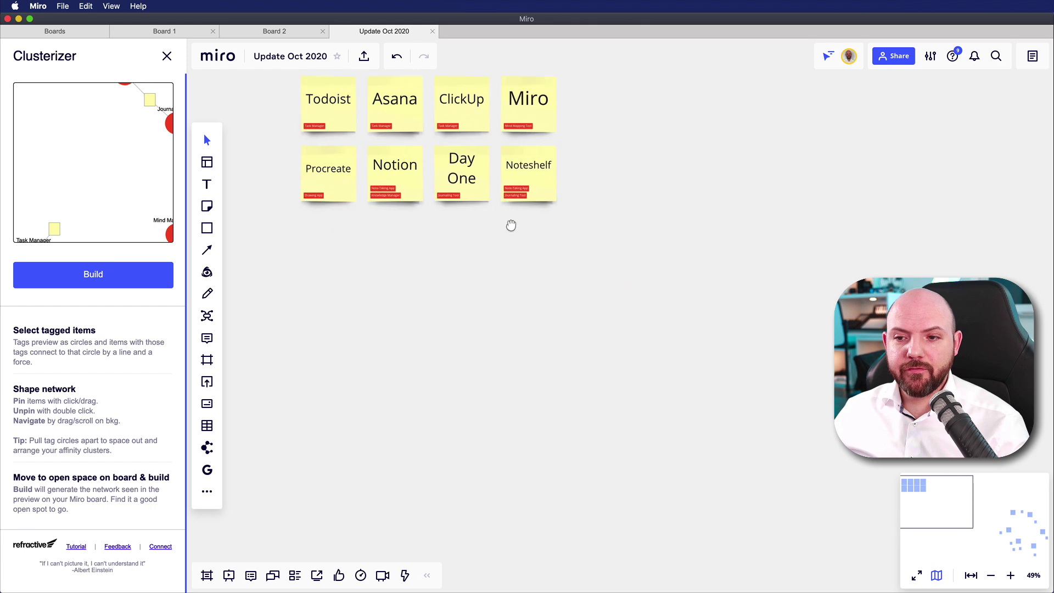
scroll(642, 391, down, 5)
drag(814, 392, 508, 239)
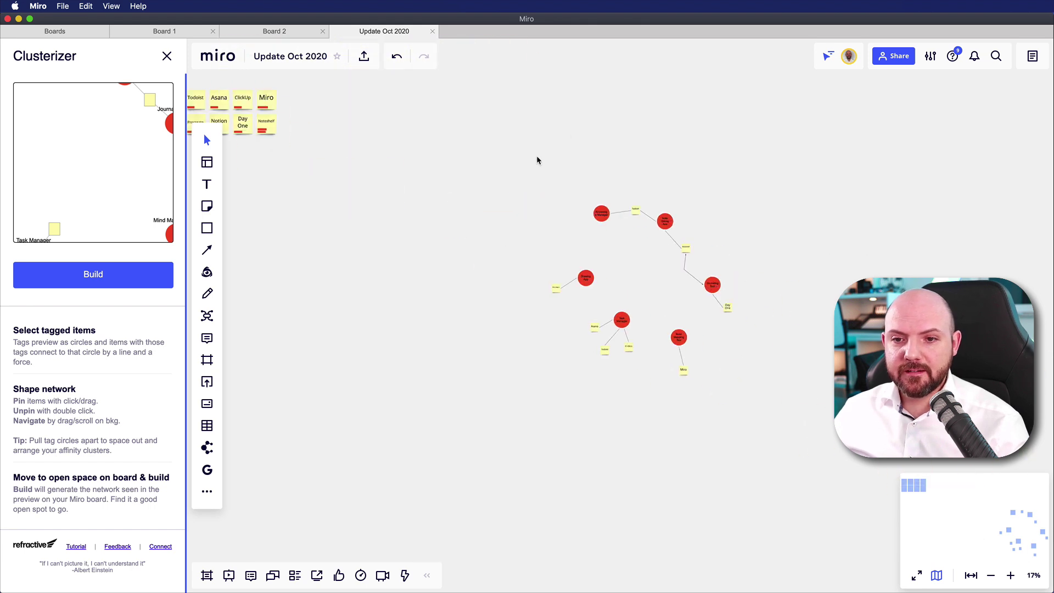
scroll(658, 371, up, 6)
drag(607, 284, 681, 369)
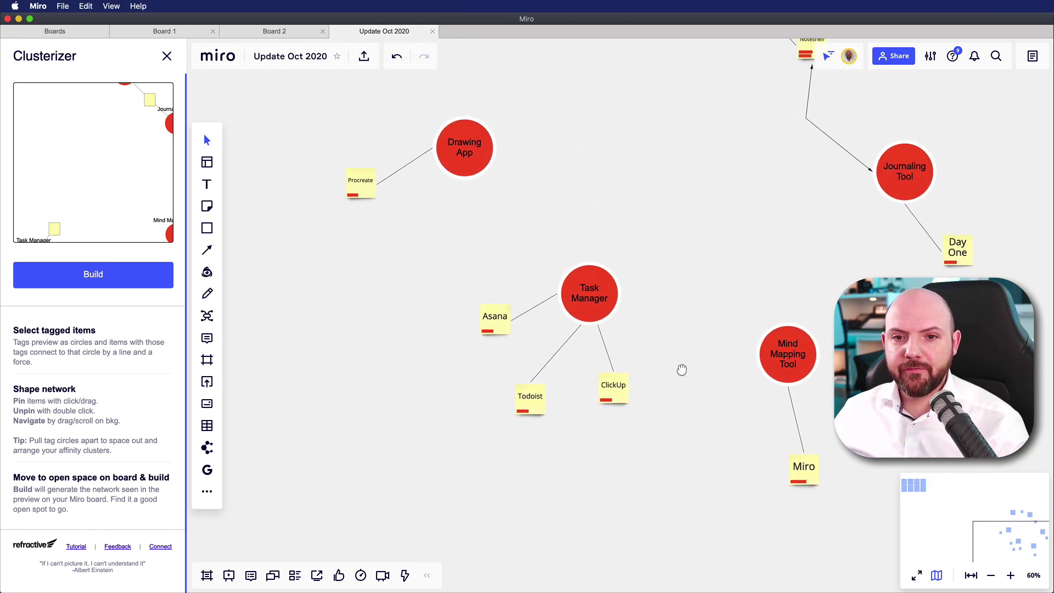
scroll(647, 411, up, 2)
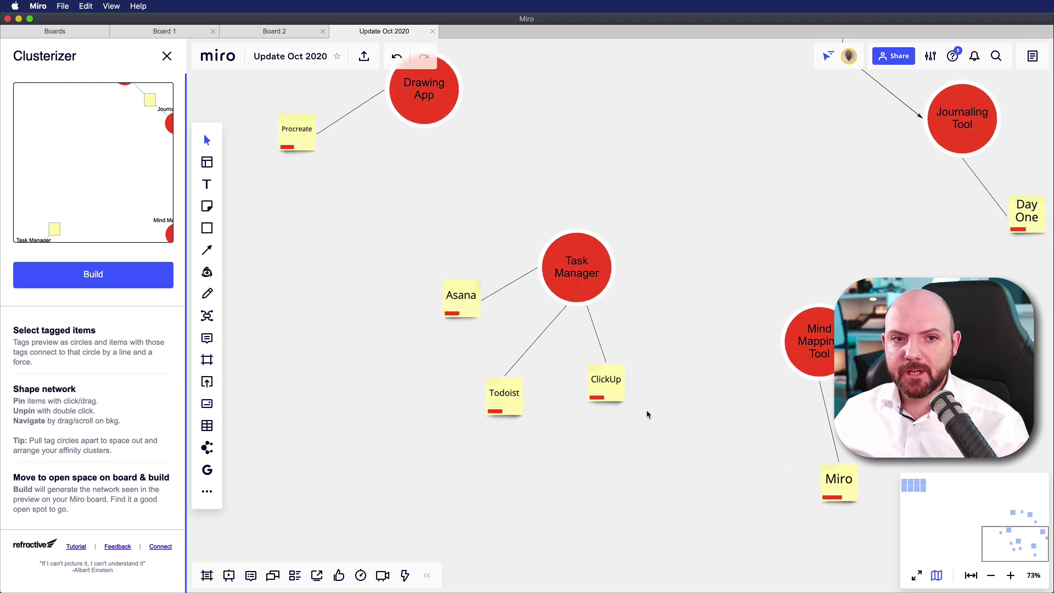
Step: Select the entire built network on the board and bring all its clusters into view in the Clusterizer preview
scroll(647, 414, down, 4)
scroll(647, 414, down, 3)
drag(806, 487, 513, 161)
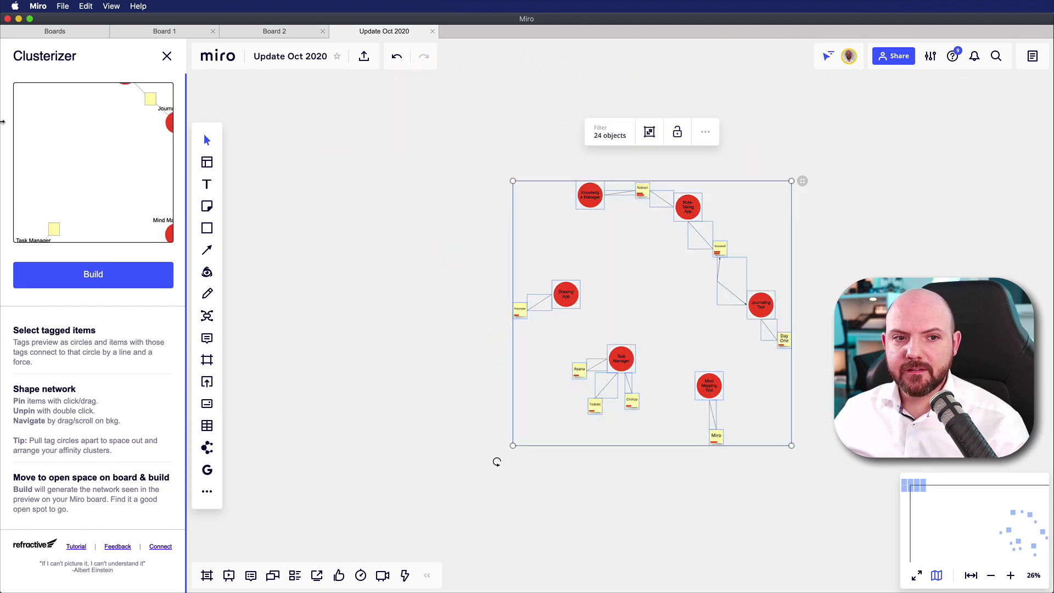
scroll(91, 156, down, 4)
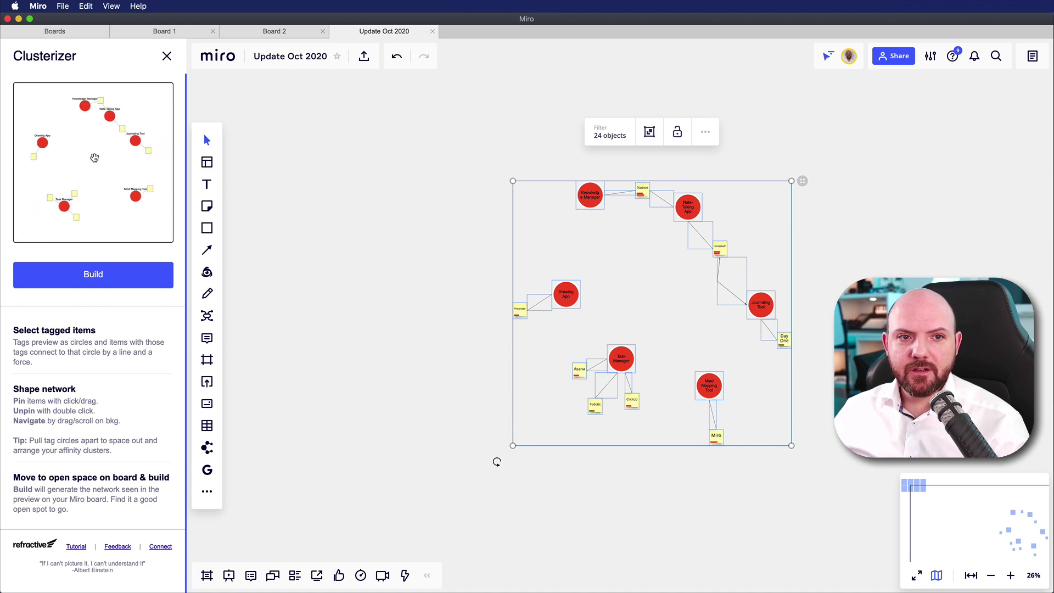
Step: Delete the whole built network of tag circles and connected sticky notes from the board
drag(92, 157, 130, 184)
drag(380, 178, 915, 430)
key(Delete)
Step: Add the existing Task Manager tag to the original Notion sticky note
scroll(533, 314, up, 6)
scroll(617, 390, up, 5)
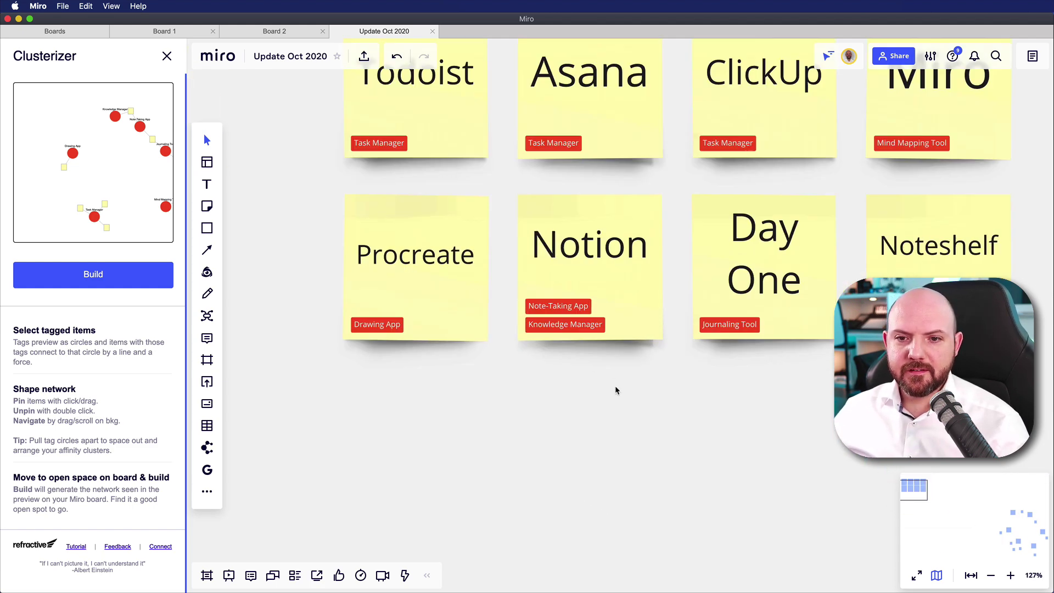
drag(617, 390, 635, 497)
scroll(635, 474, down, 3)
click(645, 397)
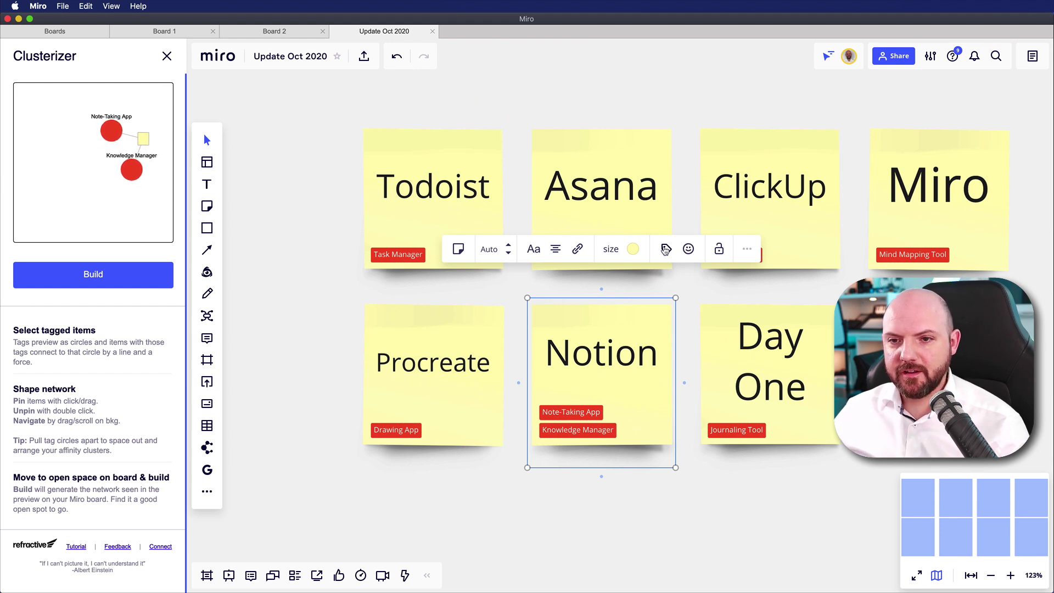
click(665, 249)
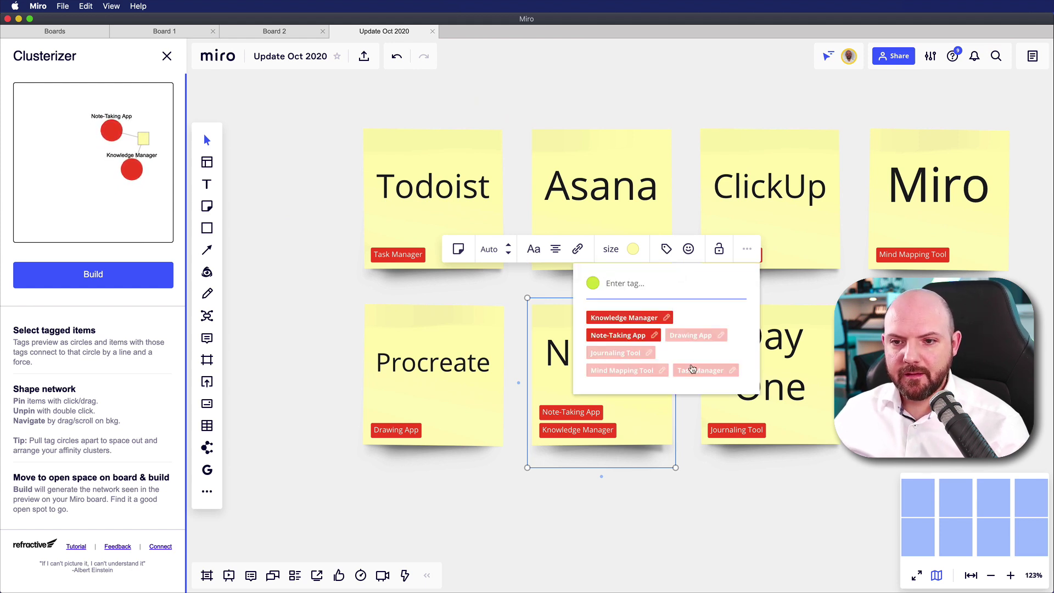
click(691, 369)
click(747, 504)
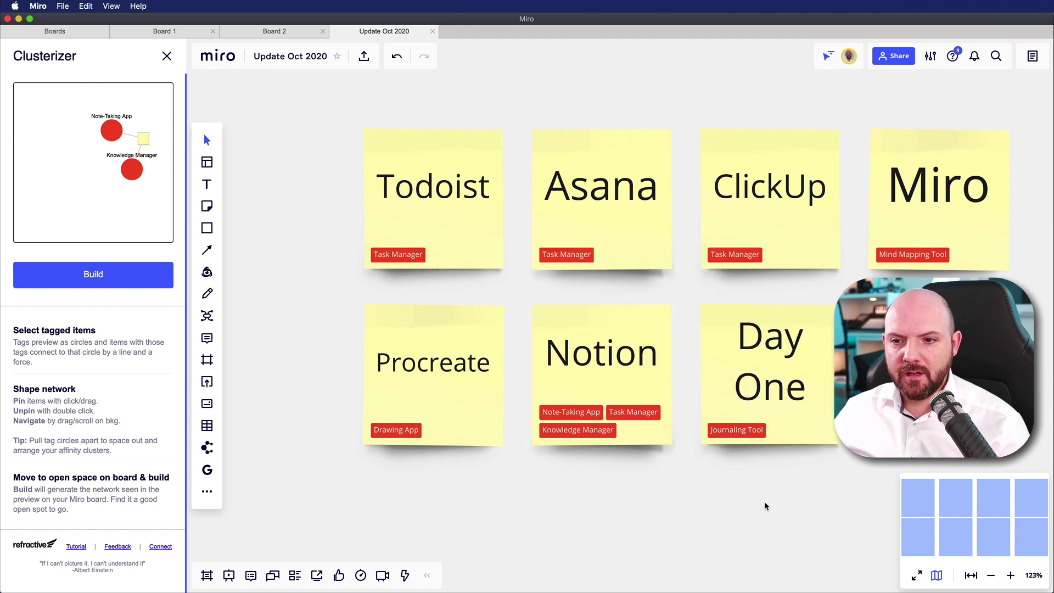
Step: Add the existing Drawing App tag to the original Miro sticky note
click(964, 209)
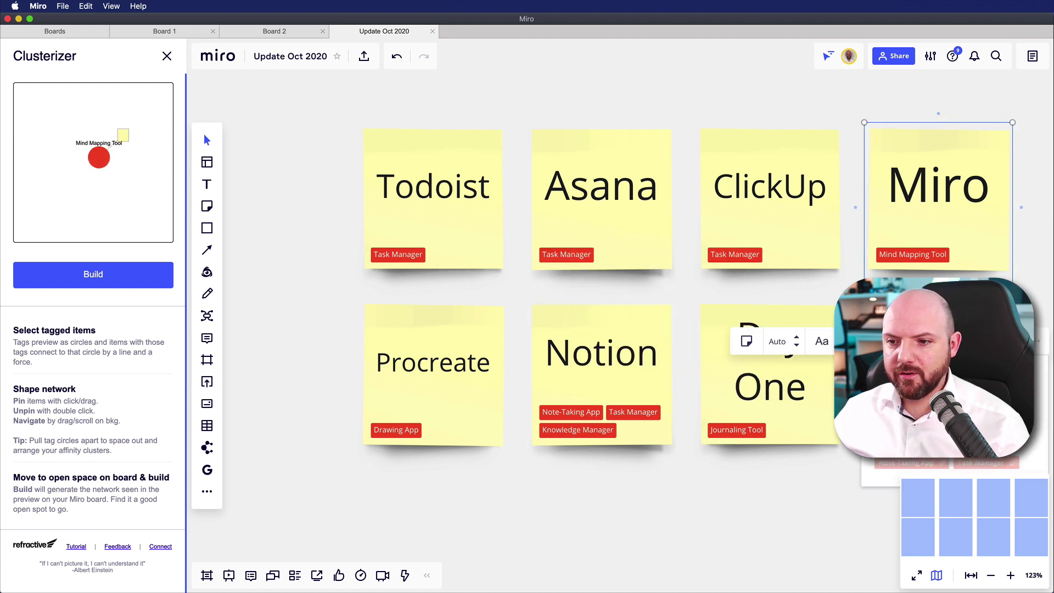
click(900, 410)
click(718, 509)
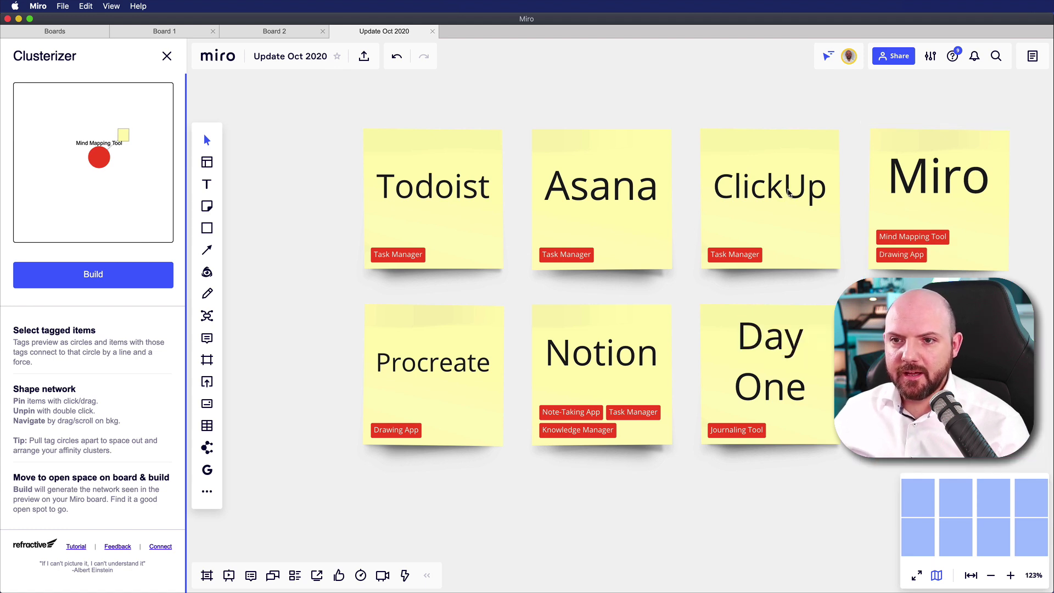
Step: Add the existing Note-Taking App tag to the original ClickUp sticky note
click(753, 174)
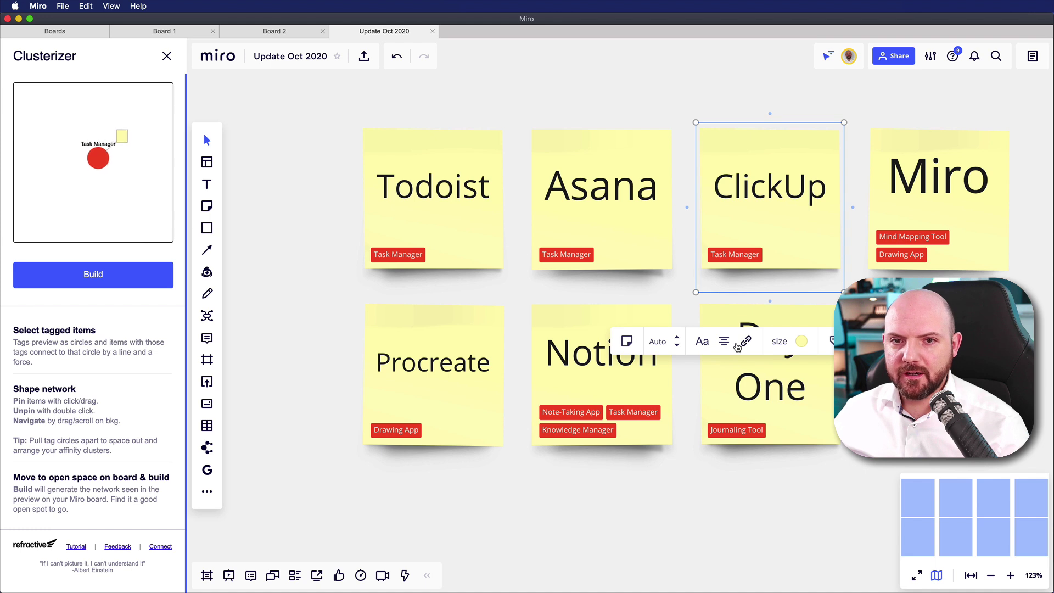
click(830, 340)
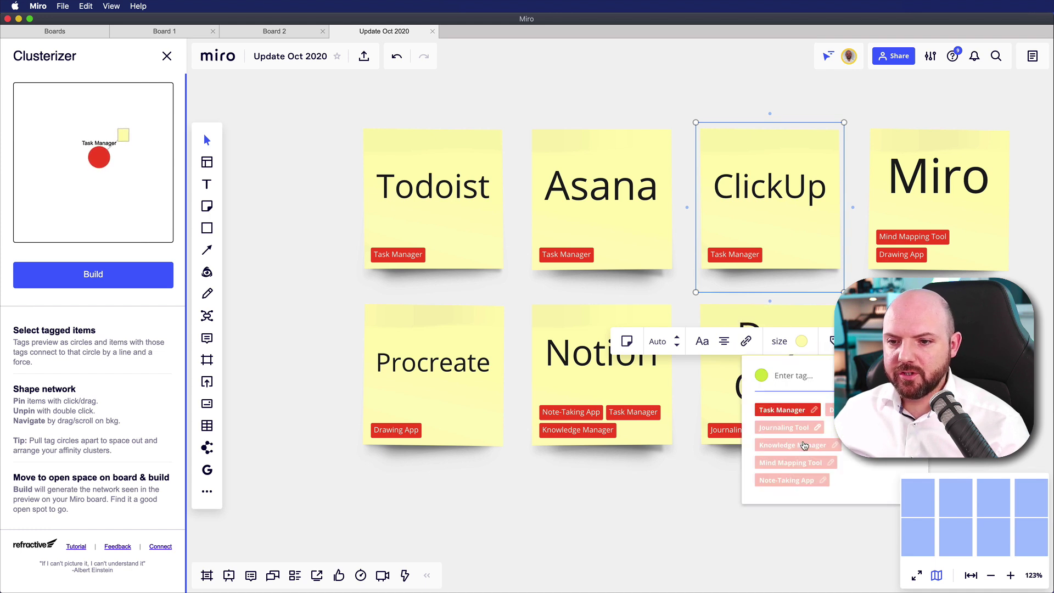
click(780, 482)
click(722, 494)
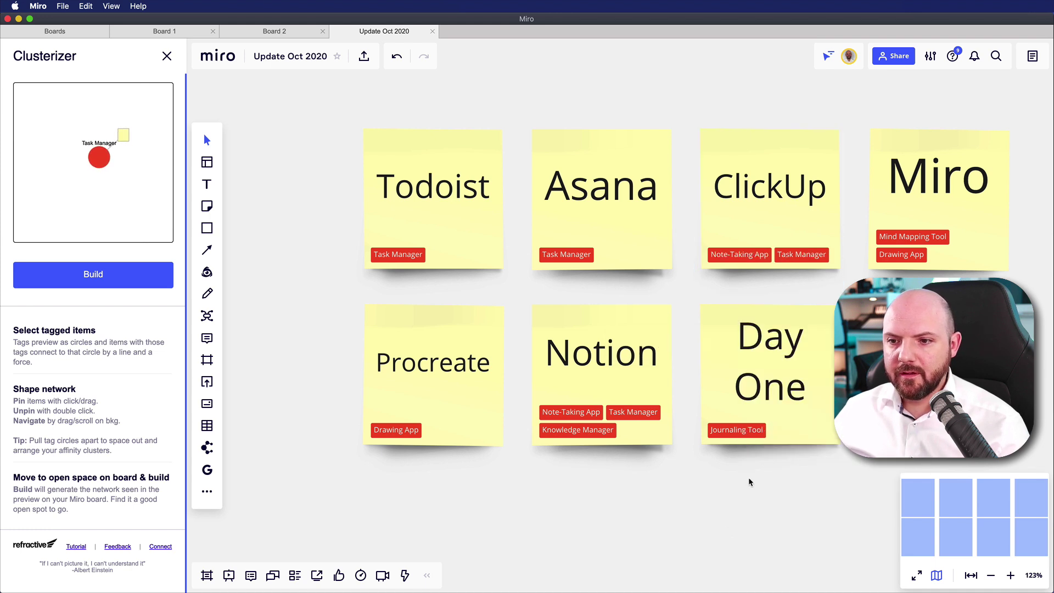
Step: Select all eight tagged sticky notes and build their Clusterizer network in an empty area of the board
scroll(702, 483, right, 3)
drag(982, 445, 259, 94)
drag(139, 130, 176, 128)
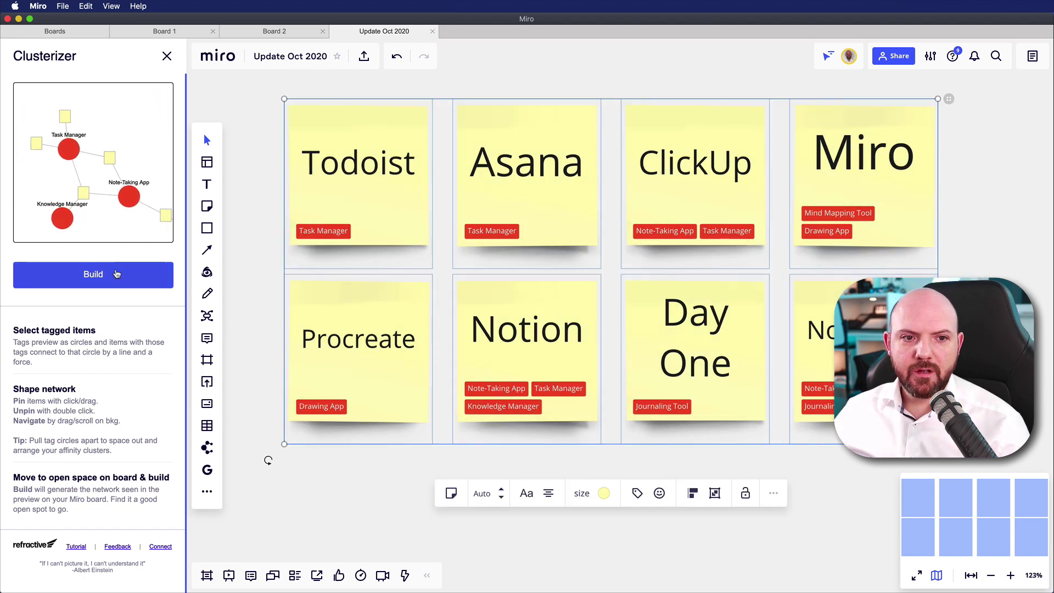
scroll(719, 237, down, 10)
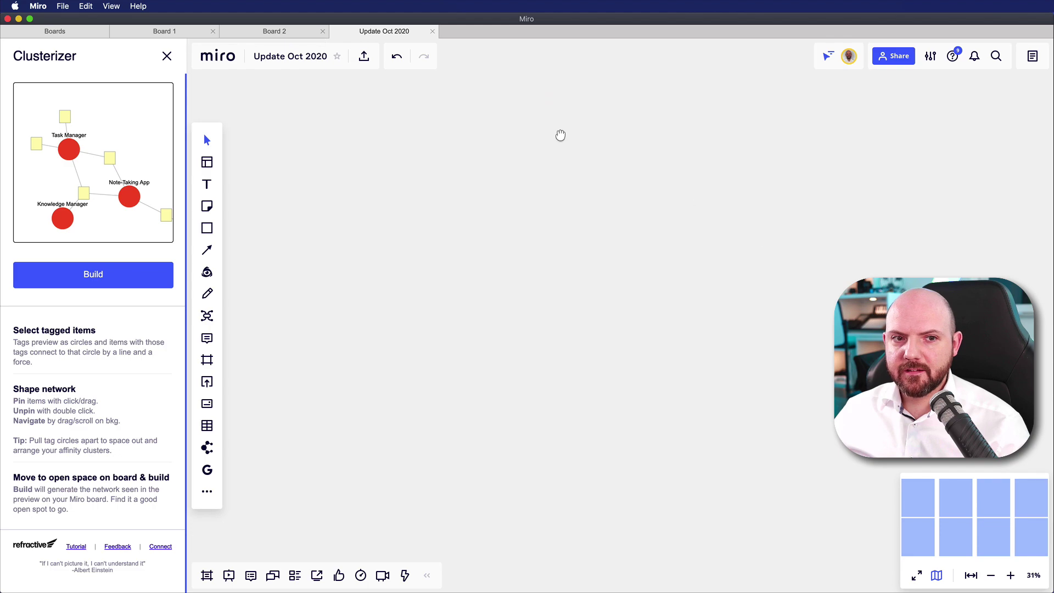
click(117, 273)
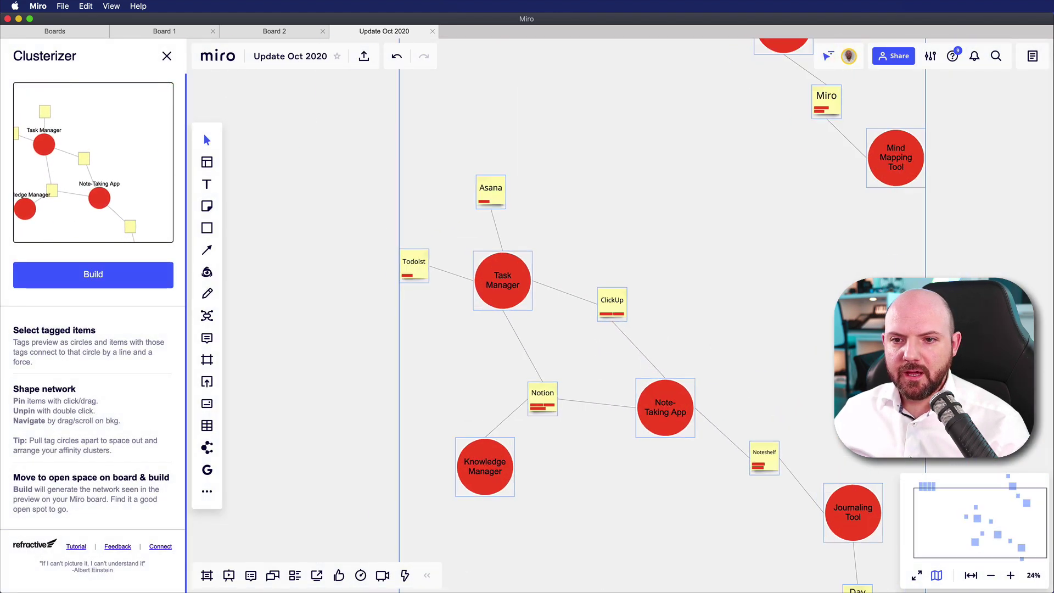
Step: Spread the network out by moving ClickUp up and away from Task Manager, Notion slightly up, and Knowledge Manager outward
drag(535, 280, 614, 232)
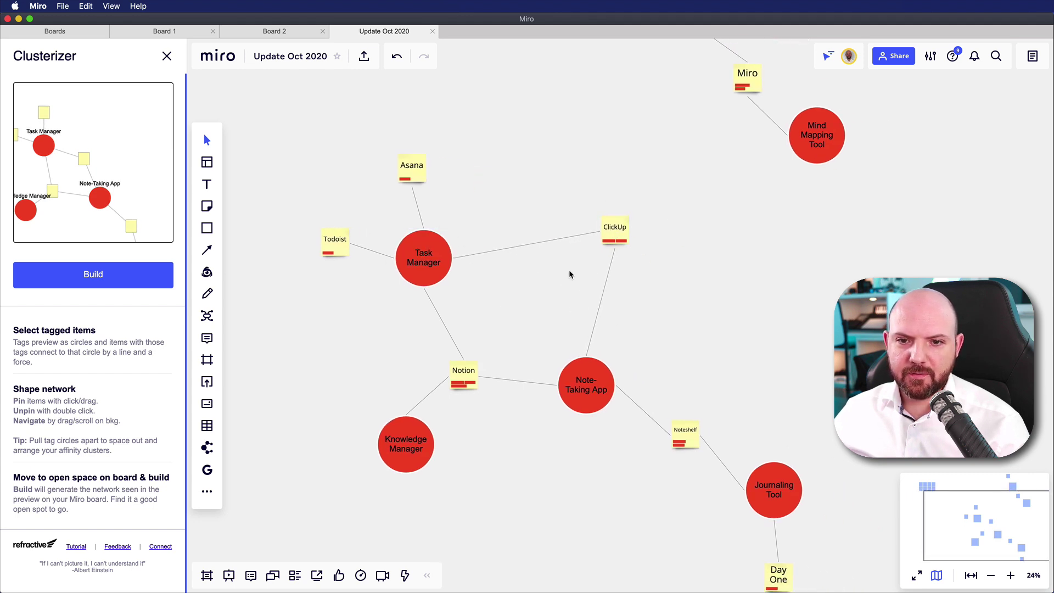
drag(679, 344, 751, 259)
drag(535, 287, 539, 260)
drag(472, 353, 422, 326)
scroll(528, 367, down, 5)
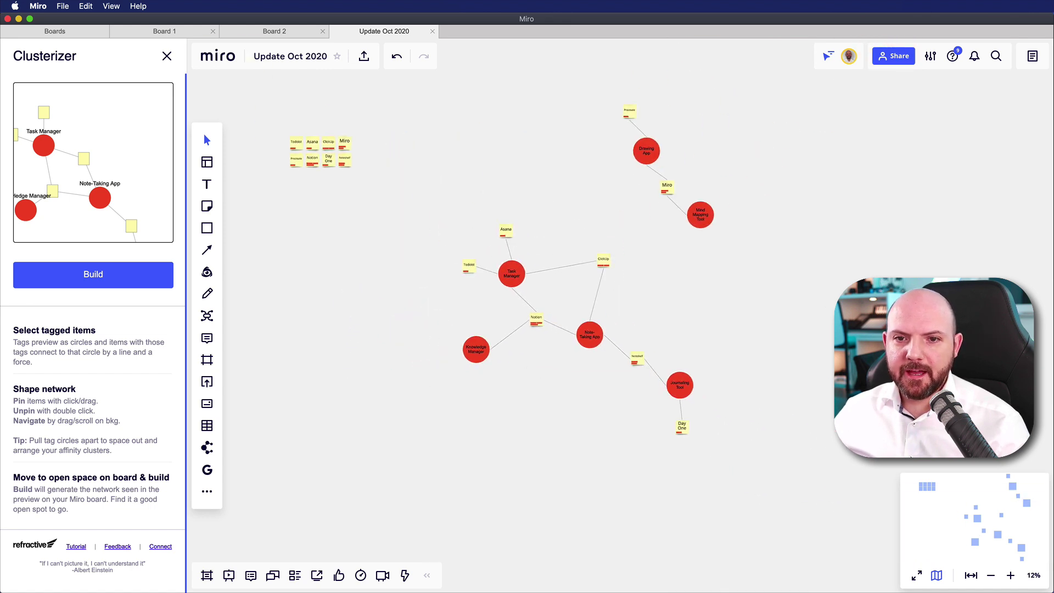
Step: Rearrange the Drawing App cluster: level its circle with the Miro note, place Mind Mapping Tool below Miro, and shift Procreate left above Asana
scroll(790, 316, right, 3)
scroll(790, 317, up, 1)
mouse_move(554, 186)
mouse_down()
mouse_move(557, 201)
mouse_move(518, 223)
mouse_up()
drag(620, 250, 592, 315)
drag(504, 211, 503, 217)
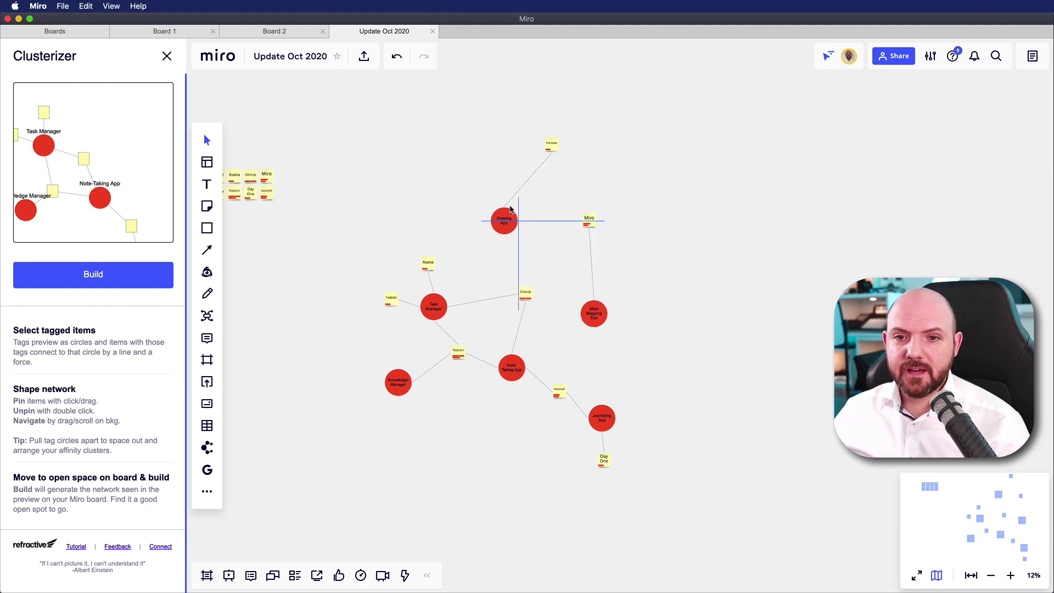
drag(552, 152, 438, 179)
Step: Draw connectors from the Procreate sticky note's lower edge to the Asana sticky note and to the Task Manager circle
scroll(453, 176, up, 5)
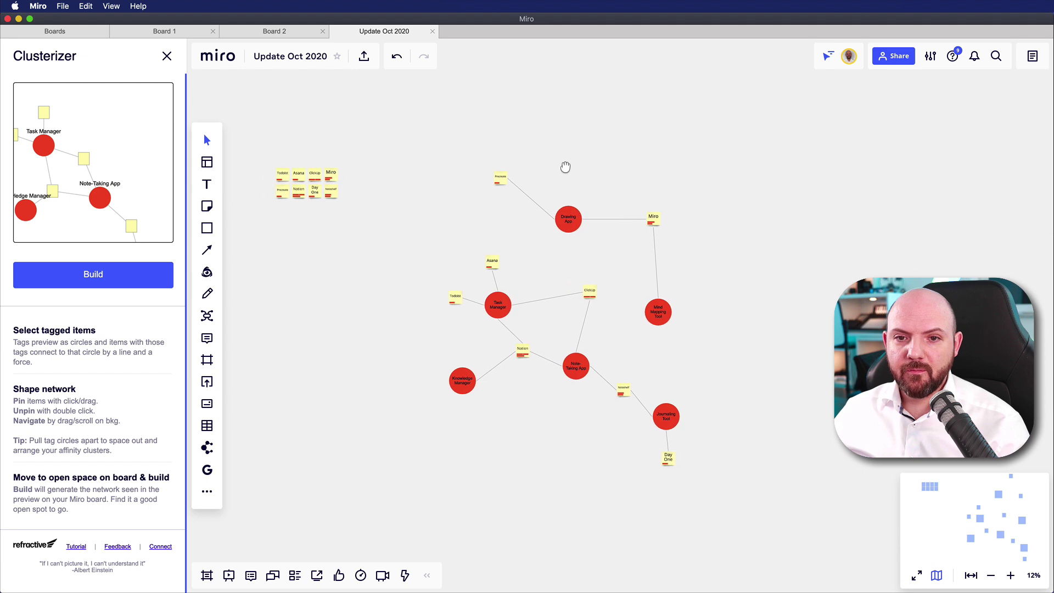
scroll(507, 242, up, 3)
click(537, 173)
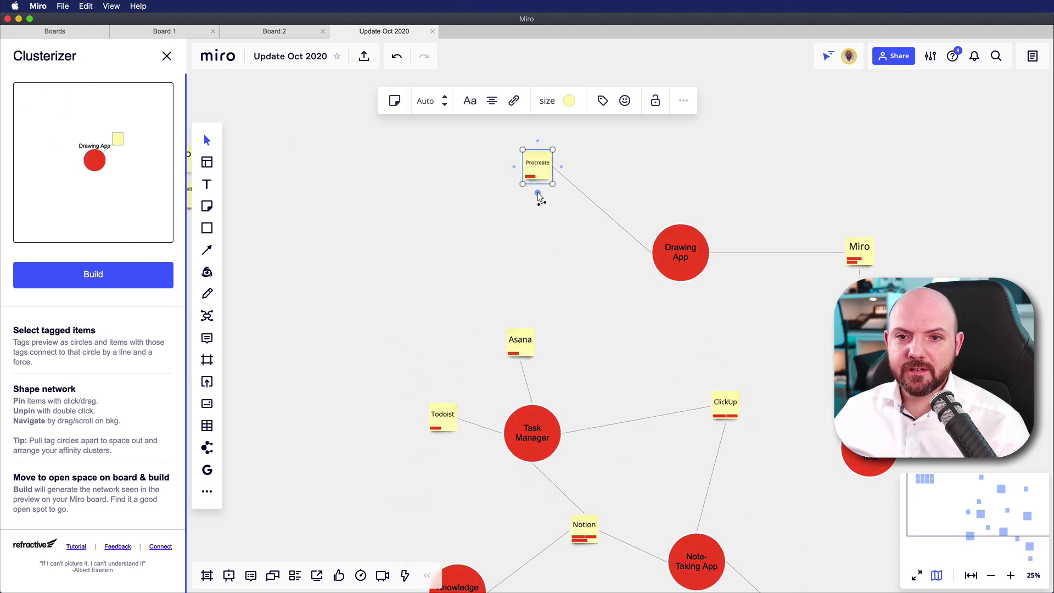
drag(537, 196, 520, 335)
click(557, 253)
click(537, 184)
mouse_move(538, 193)
mouse_down()
mouse_move(655, 270)
mouse_move(536, 430)
mouse_move(521, 425)
mouse_up()
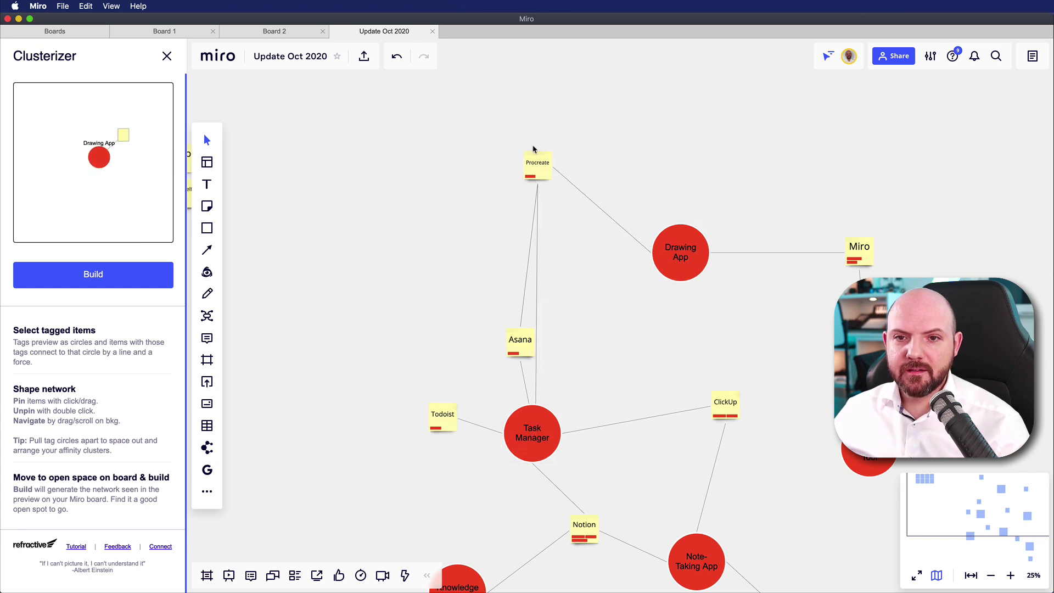
Step: Inspect the Procreate sticky note's tags against its added connectors, and compare the whole network with the original tagged sticky notes
scroll(589, 321, up, 5)
drag(575, 209, 610, 231)
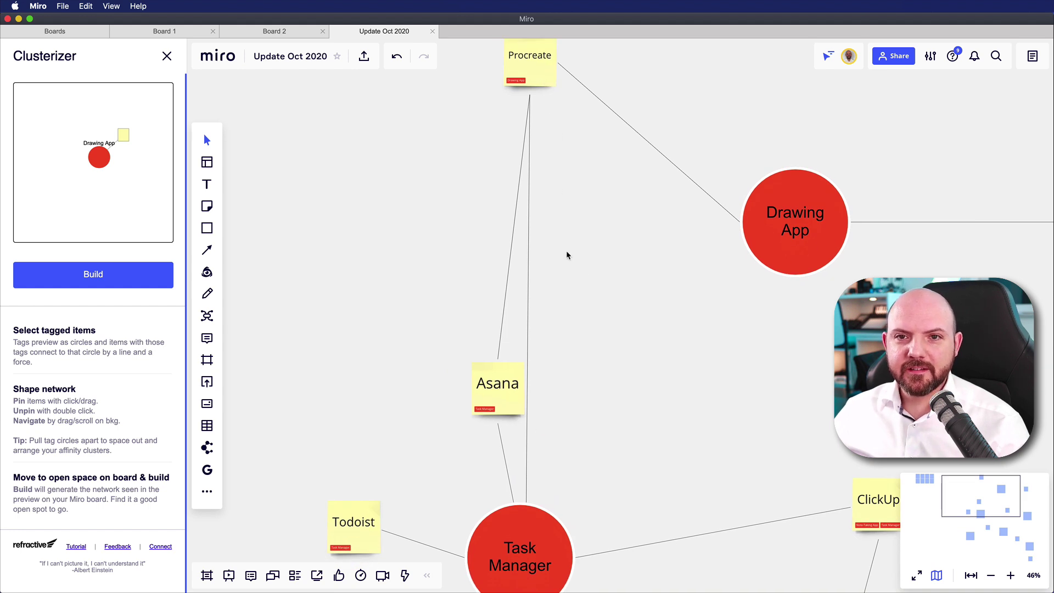
scroll(567, 254, up, 3)
scroll(572, 176, up, 5)
click(541, 224)
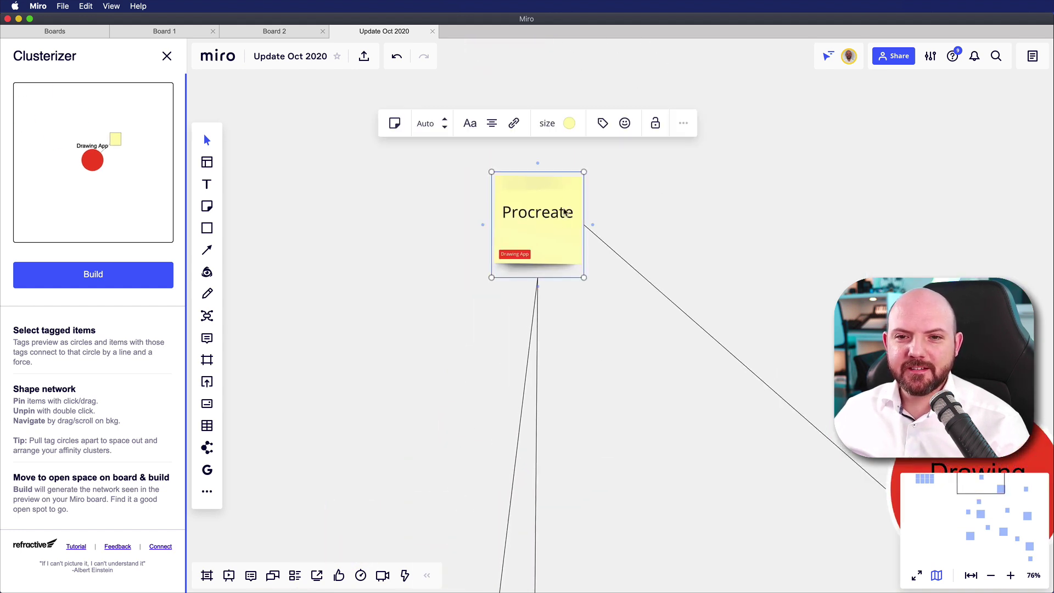
scroll(663, 426, down, 1)
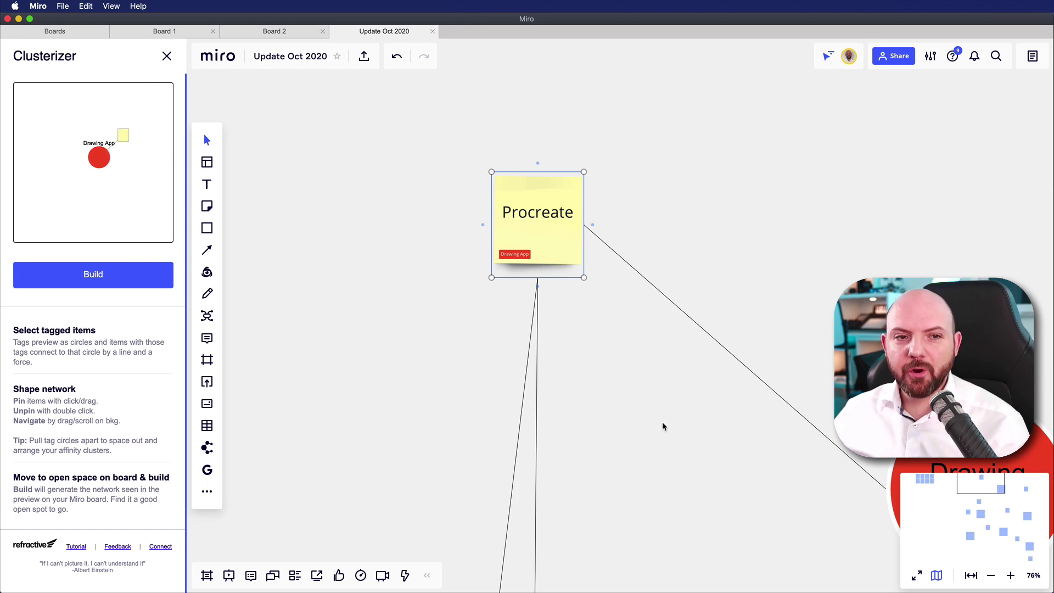
scroll(663, 426, down, 5)
scroll(663, 430, down, 3)
drag(663, 436, 842, 365)
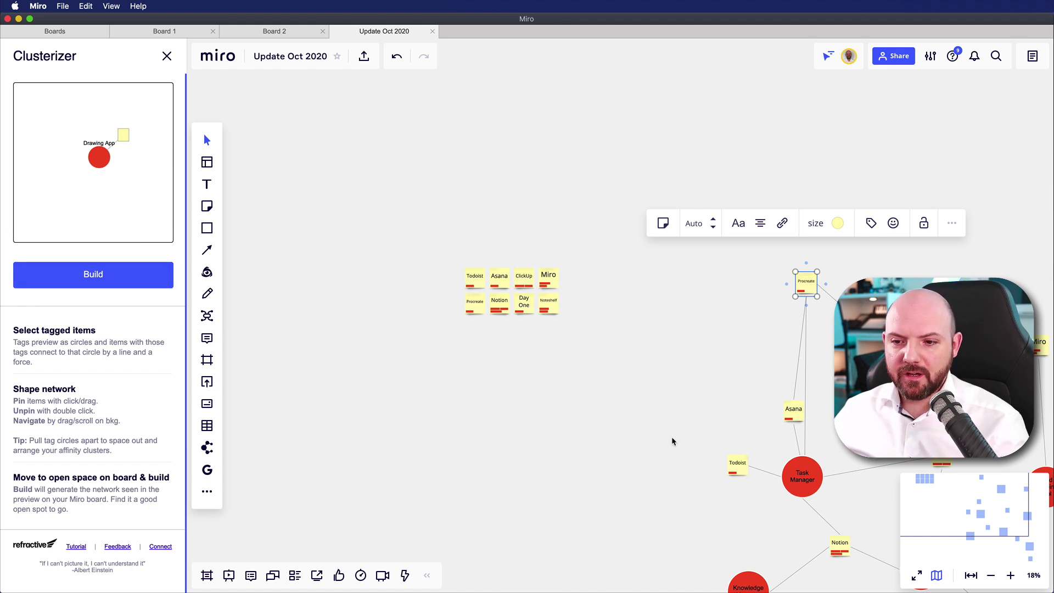
drag(691, 438, 426, 252)
scroll(760, 358, up, 3)
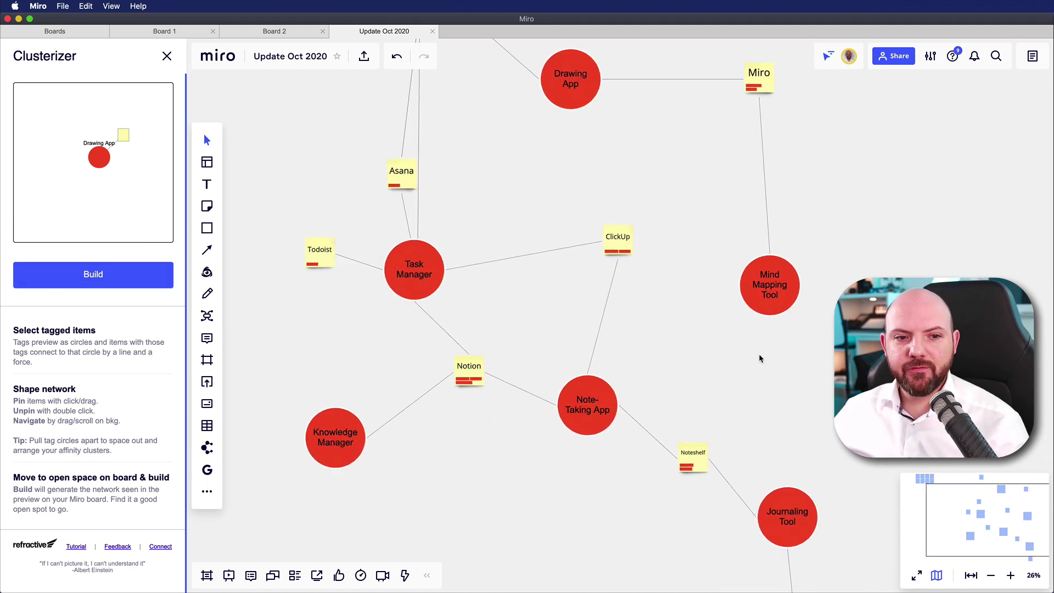
scroll(820, 401, down, 3)
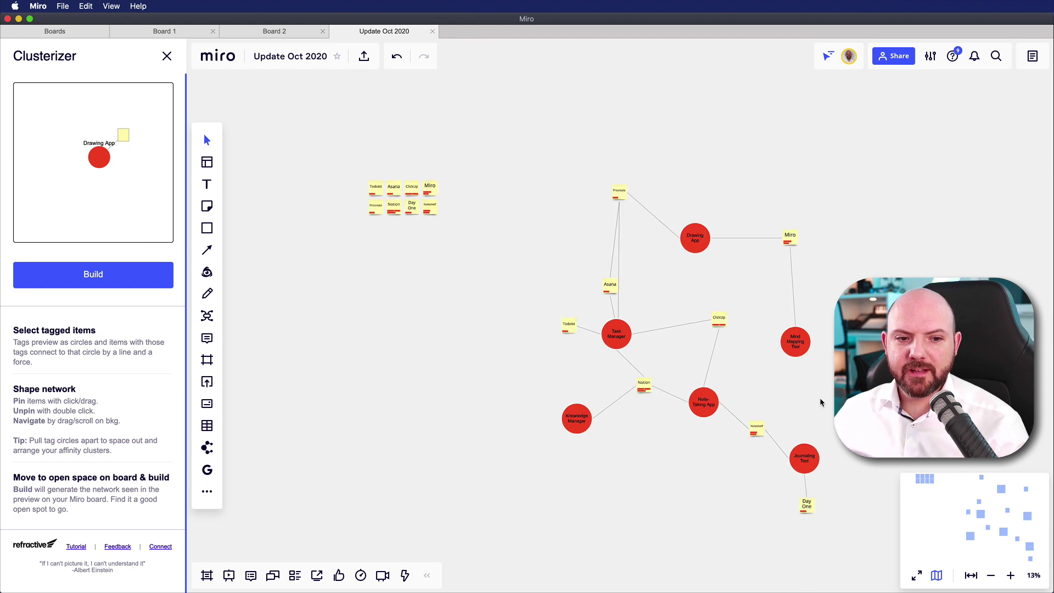
scroll(828, 341, up, 2)
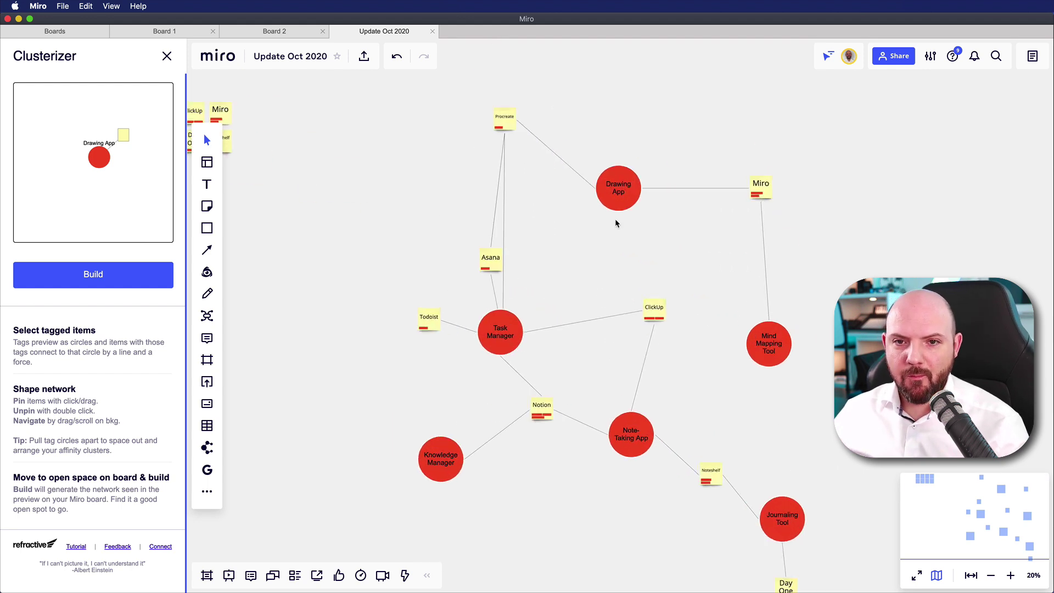
Step: Move the Task Manager circle right, between the Todoist and ClickUp sticky notes
drag(543, 203, 586, 261)
drag(563, 379, 570, 368)
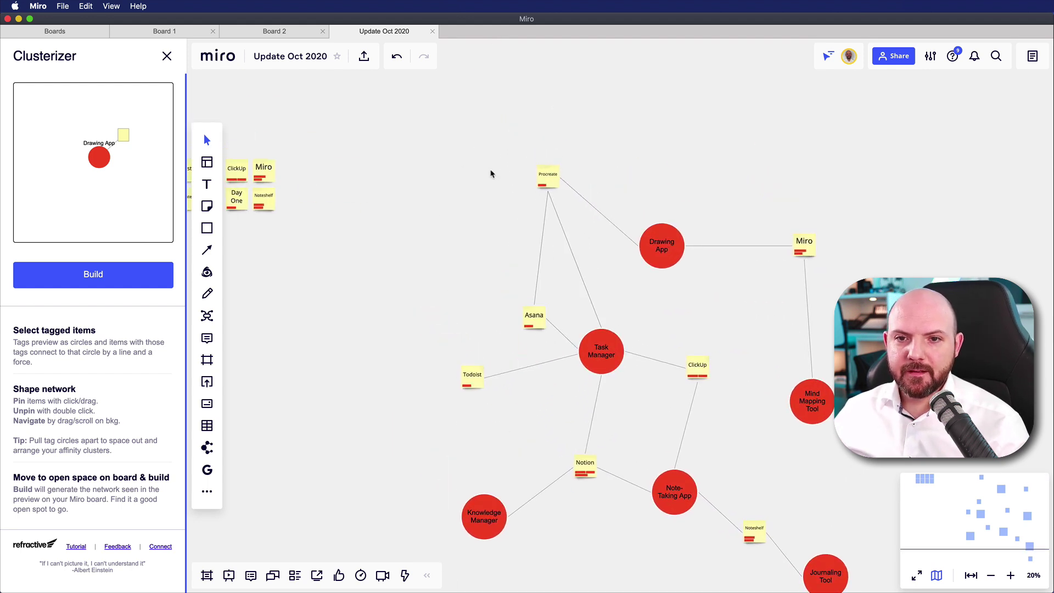
Step: Select the network section from the Procreate note down to Knowledge Manager and Note-Taking App for the Clusterizer preview
drag(406, 160, 737, 581)
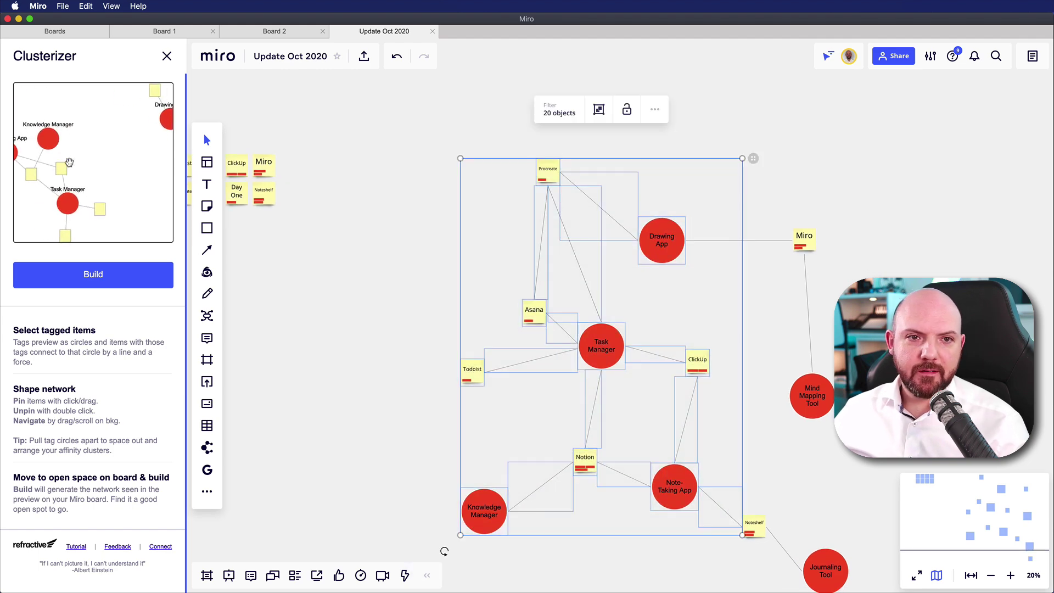